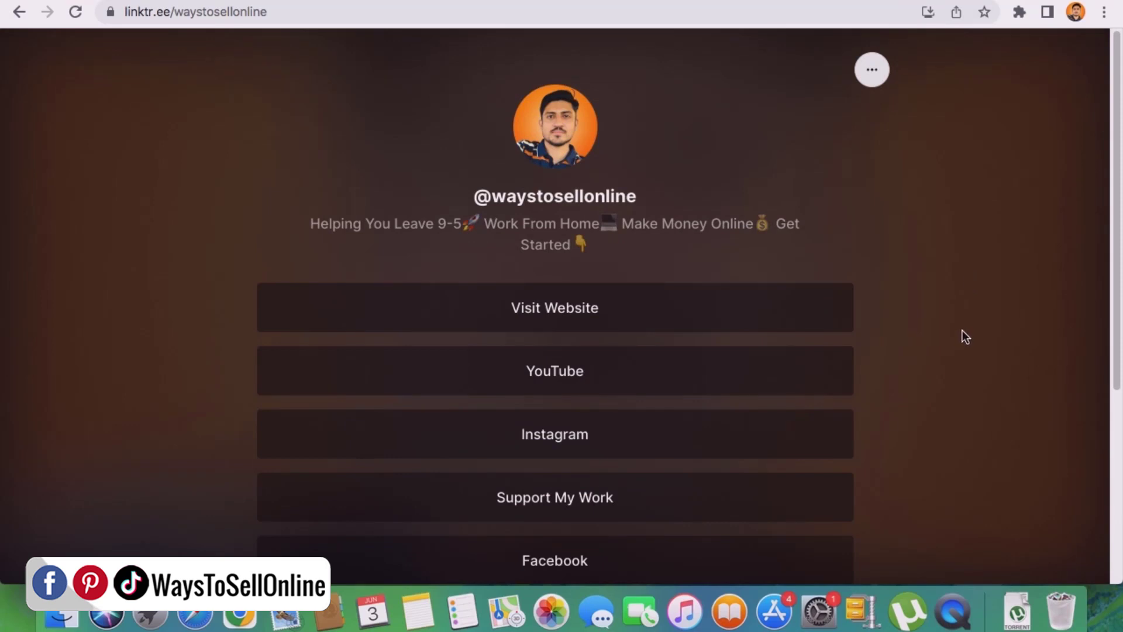
{"action": "scroll", "coordinate": [948, 415], "scroll_direction": "down", "scroll_amount": 5}
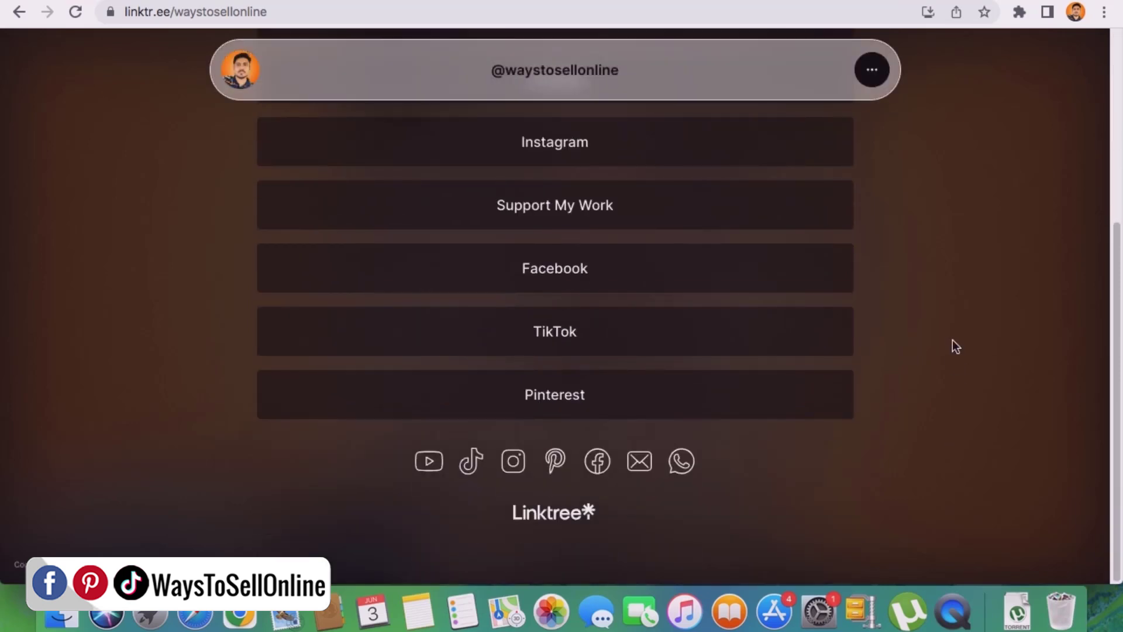
{"action": "scroll", "coordinate": [952, 346], "scroll_direction": "up", "scroll_amount": 5}
{"action": "left_click_drag", "start_coordinate": [644, 199], "coordinate": [502, 198]}
{"action": "left_click_drag", "start_coordinate": [599, 243], "coordinate": [305, 240]}
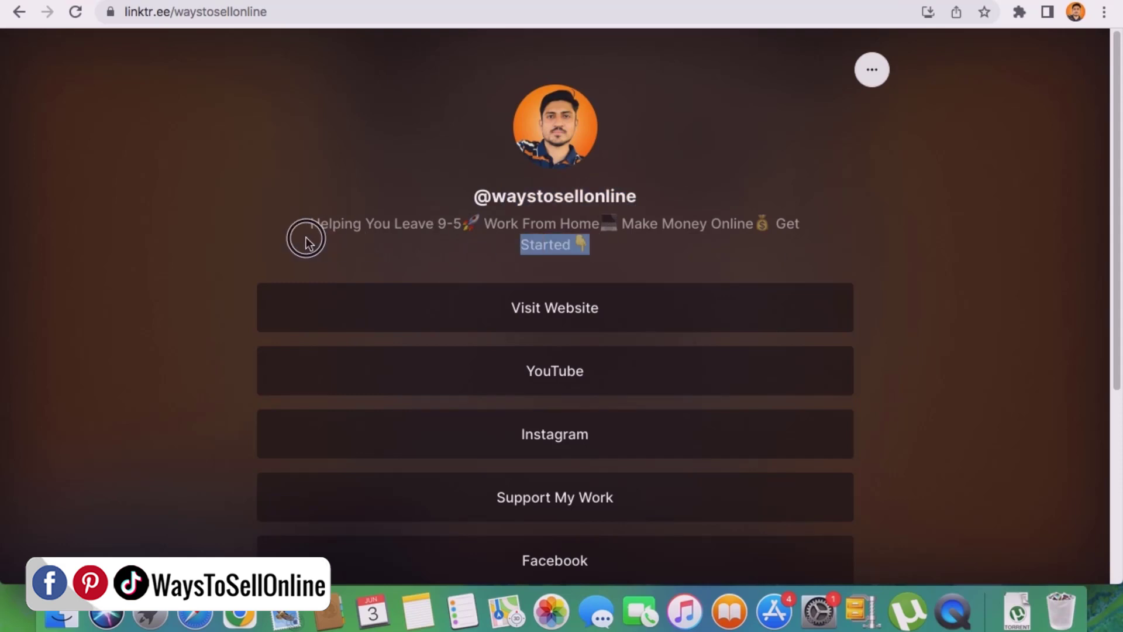
{"action": "scroll", "coordinate": [1019, 343], "scroll_direction": "down", "scroll_amount": 5}
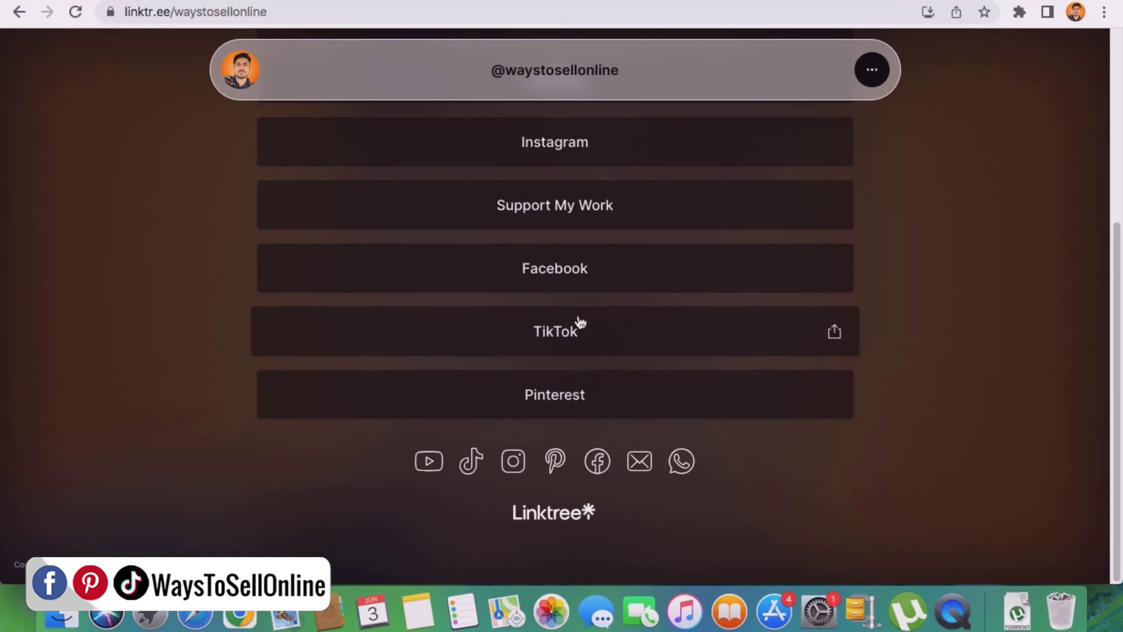
{"action": "scroll", "coordinate": [606, 232], "scroll_direction": "up", "scroll_amount": 3}
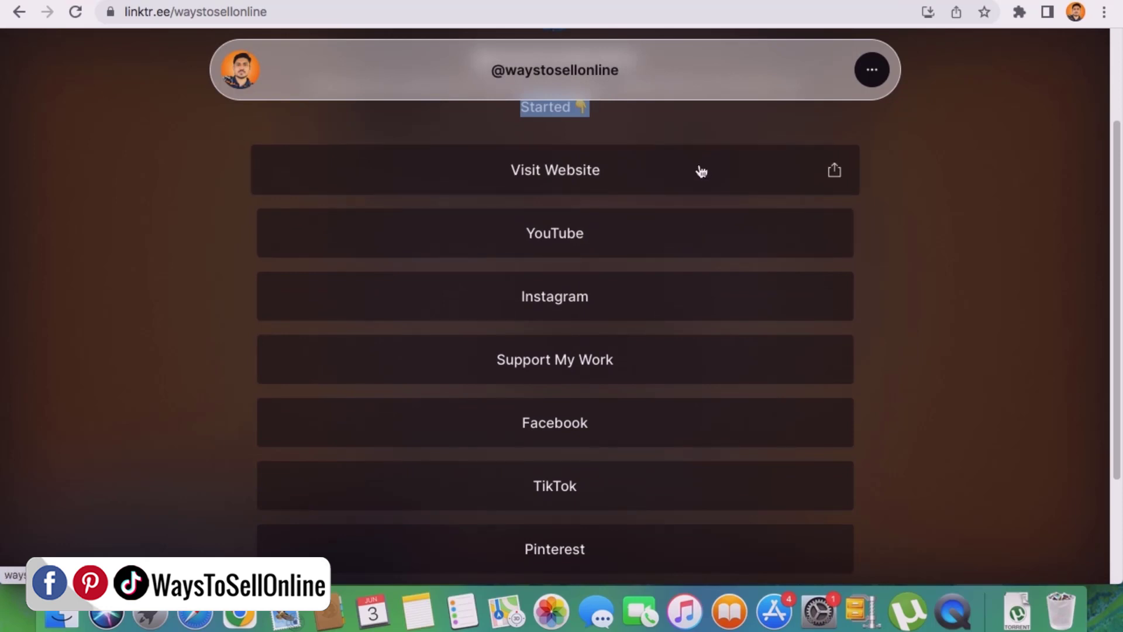
- Check where the YouTube and Visit Website links on the profile lead, returning to the Linktree page after each
{"action": "left_click", "coordinate": [582, 237]}
{"action": "left_click", "coordinate": [348, 370]}
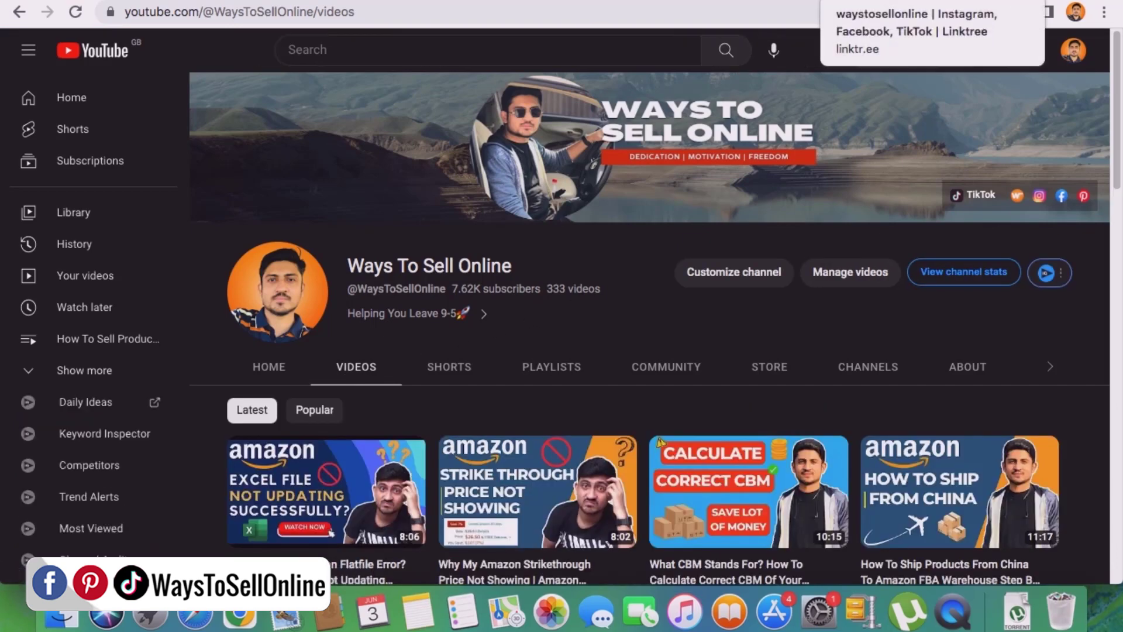
{"action": "left_click", "coordinate": [848, 2]}
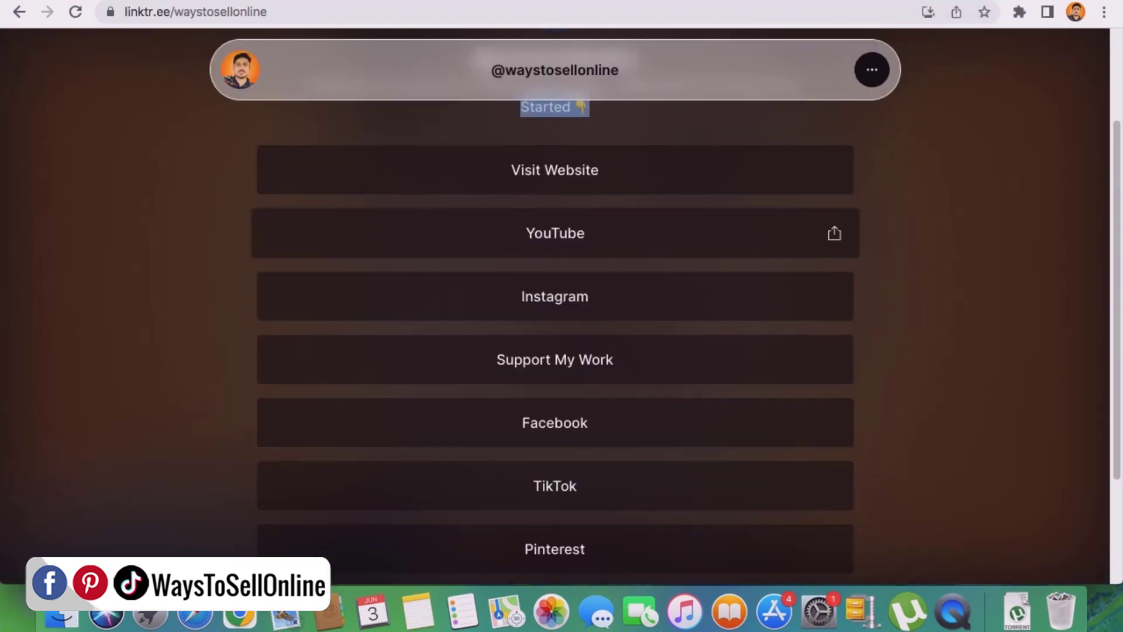
{"action": "left_click", "coordinate": [570, 181]}
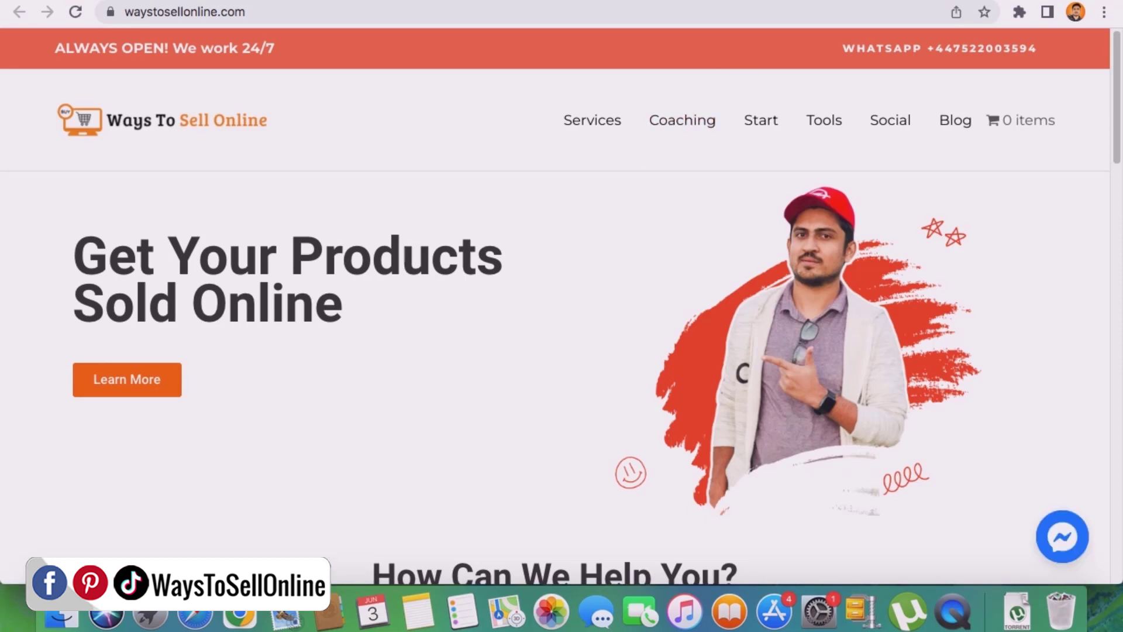
{"action": "left_click", "coordinate": [813, 1]}
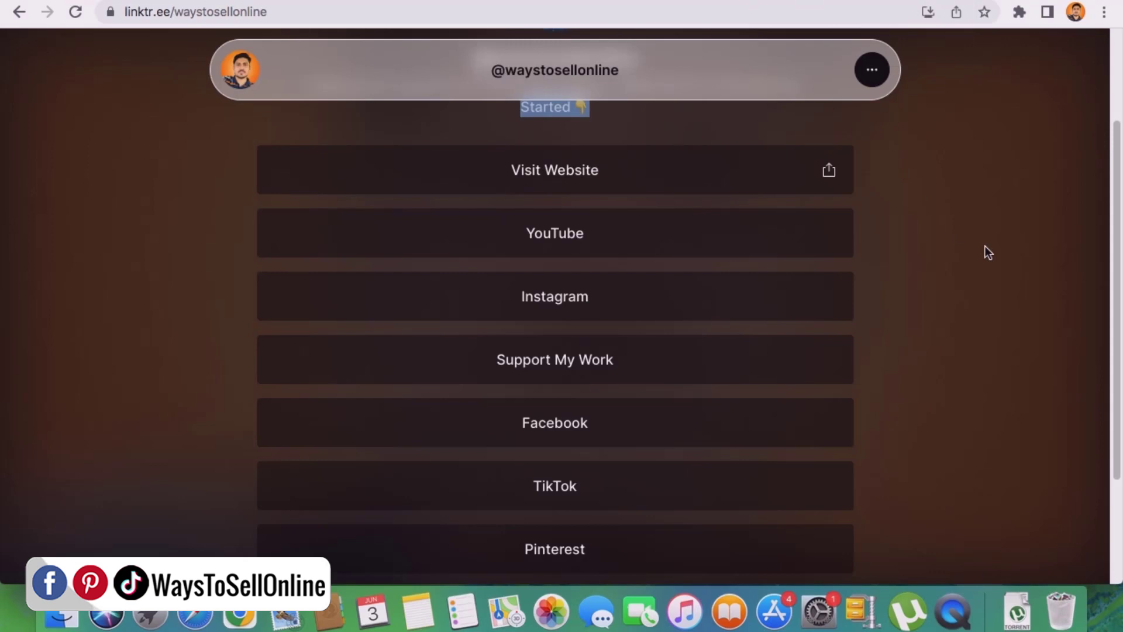
- Review the profile's full list of links and take a closer look at the row of social icons beneath it
{"action": "scroll", "coordinate": [984, 247], "scroll_direction": "up", "scroll_amount": 3}
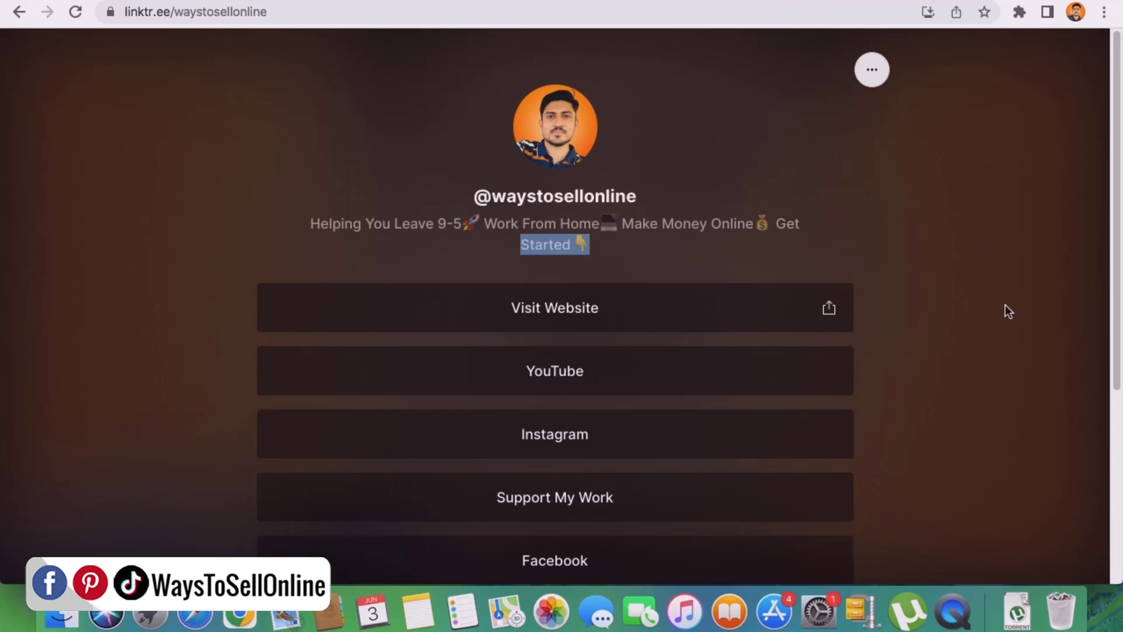
{"action": "scroll", "coordinate": [972, 415], "scroll_direction": "down", "scroll_amount": 5}
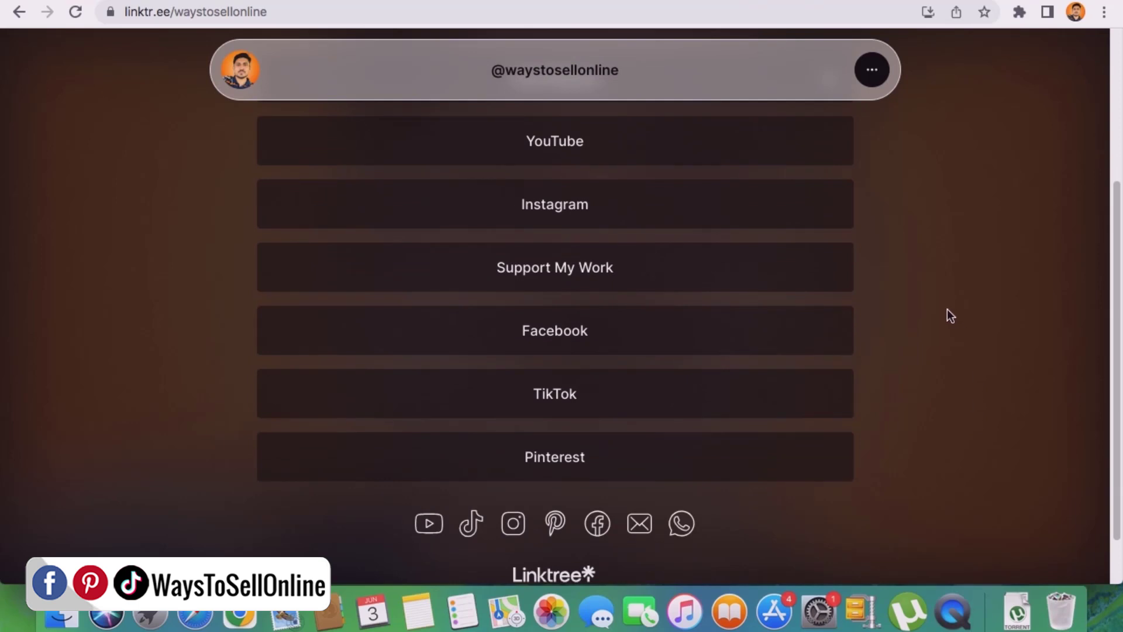
{"action": "scroll", "coordinate": [947, 315], "scroll_direction": "up", "scroll_amount": 5}
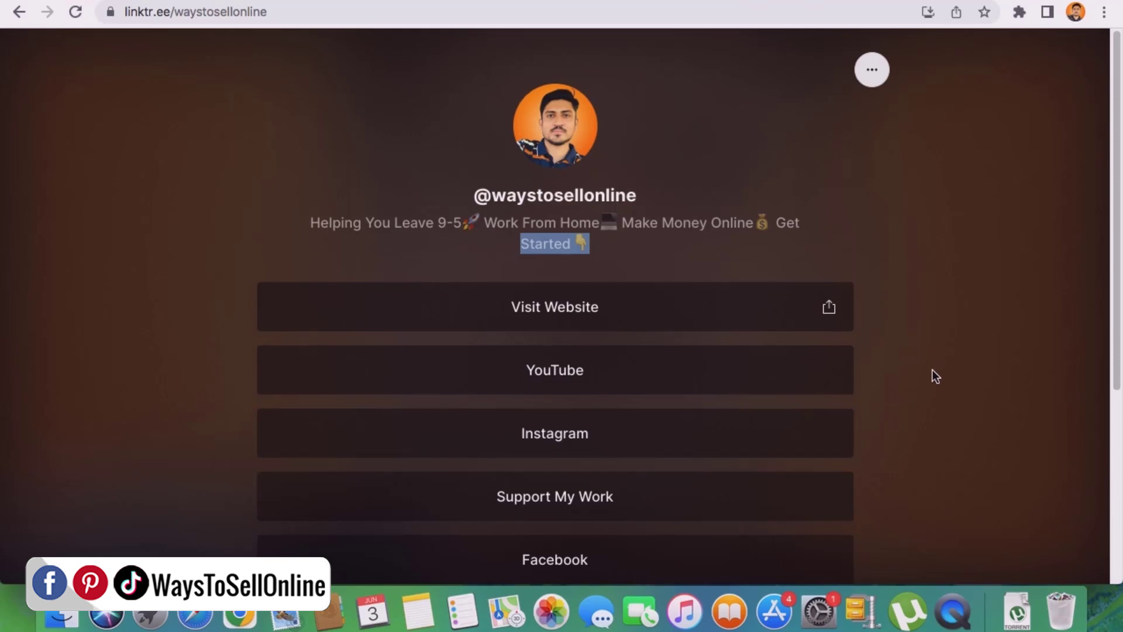
{"action": "scroll", "coordinate": [932, 369], "scroll_direction": "down", "scroll_amount": 5}
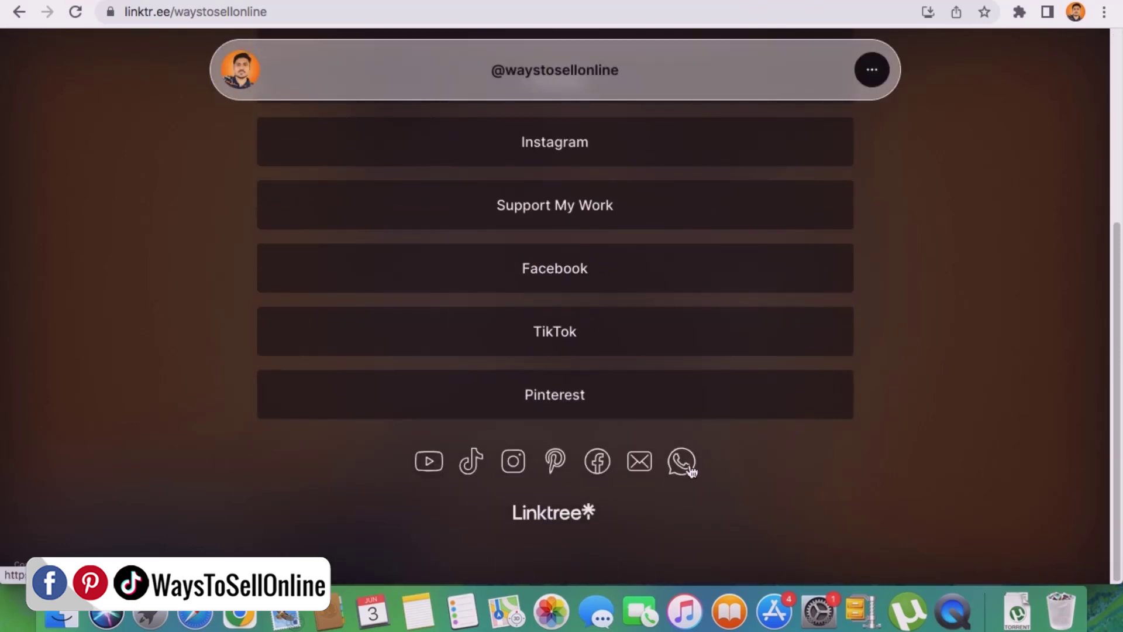
{"action": "scroll", "coordinate": [692, 472], "scroll_direction": "up", "scroll_amount": 5}
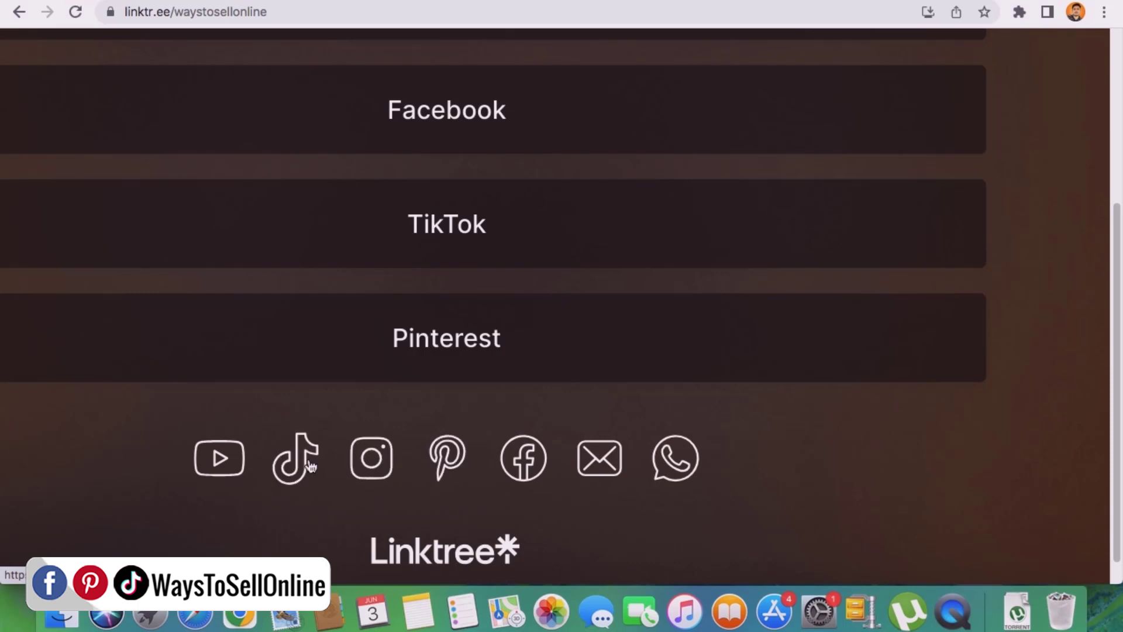
{"action": "scroll", "coordinate": [1065, 388], "scroll_direction": "down", "scroll_amount": 5}
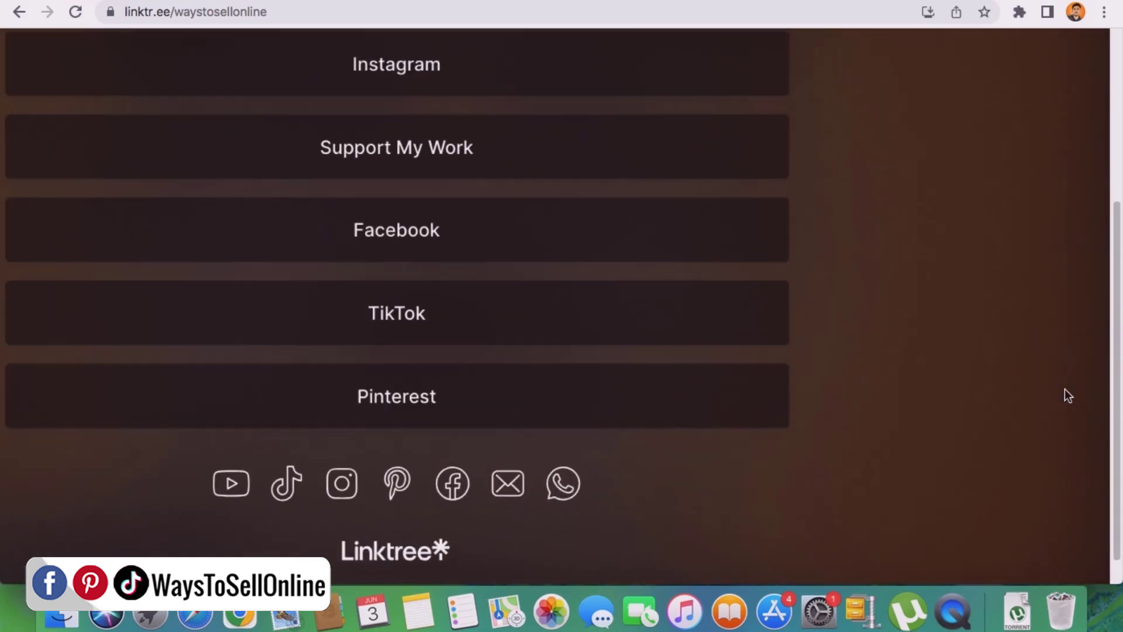
{"action": "scroll", "coordinate": [1055, 392], "scroll_direction": "up", "scroll_amount": 5}
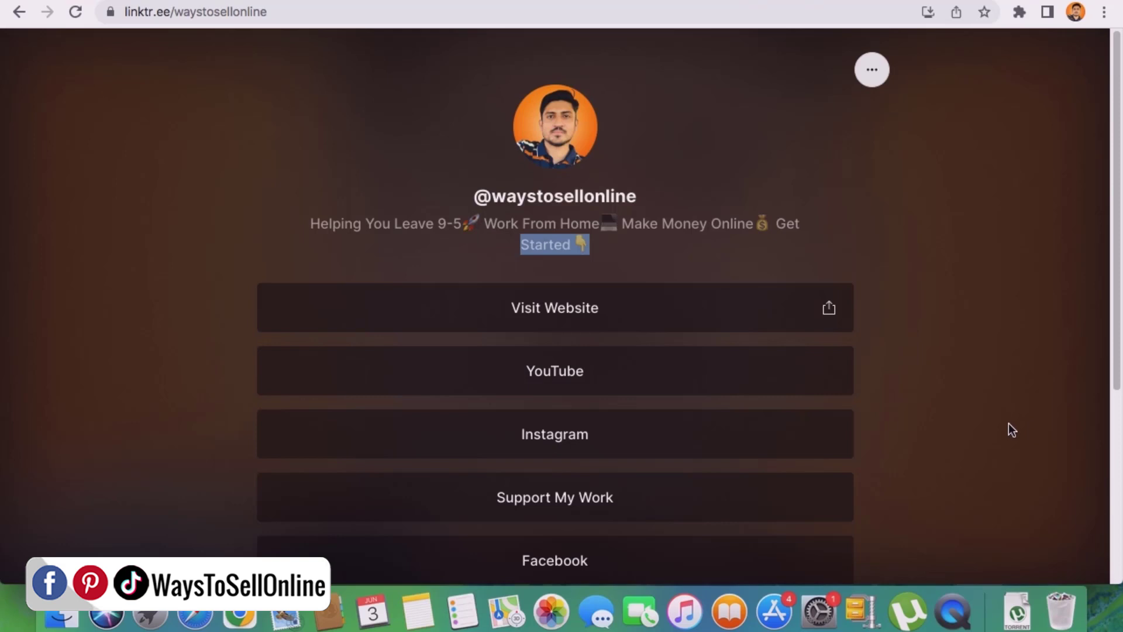
{"action": "scroll", "coordinate": [908, 439], "scroll_direction": "down", "scroll_amount": 3}
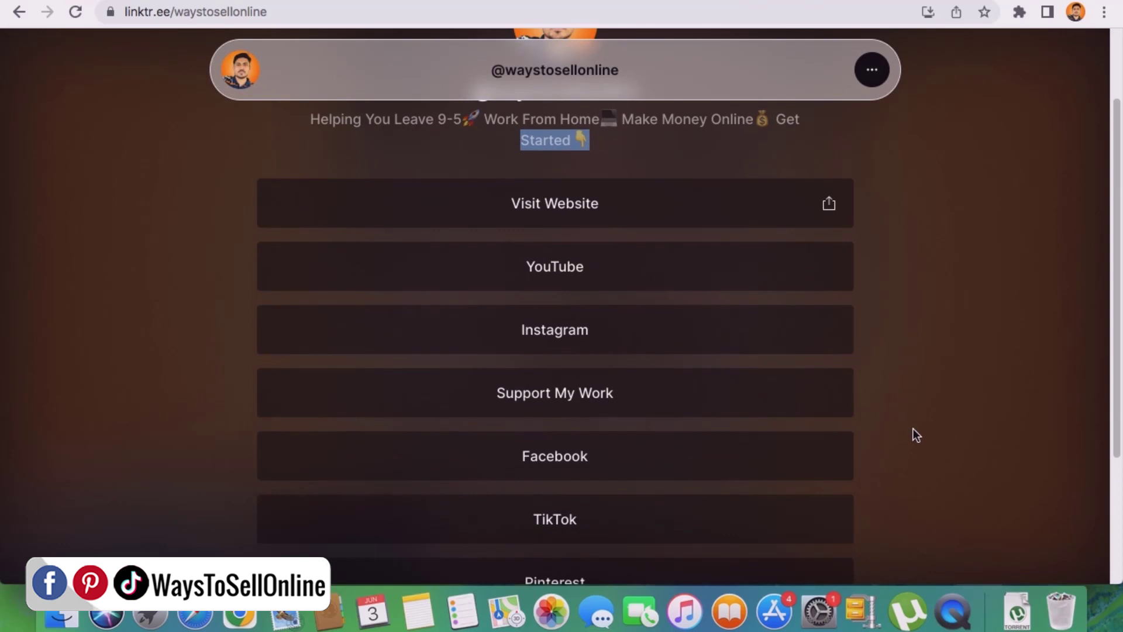
{"action": "scroll", "coordinate": [926, 238], "scroll_direction": "up", "scroll_amount": 3}
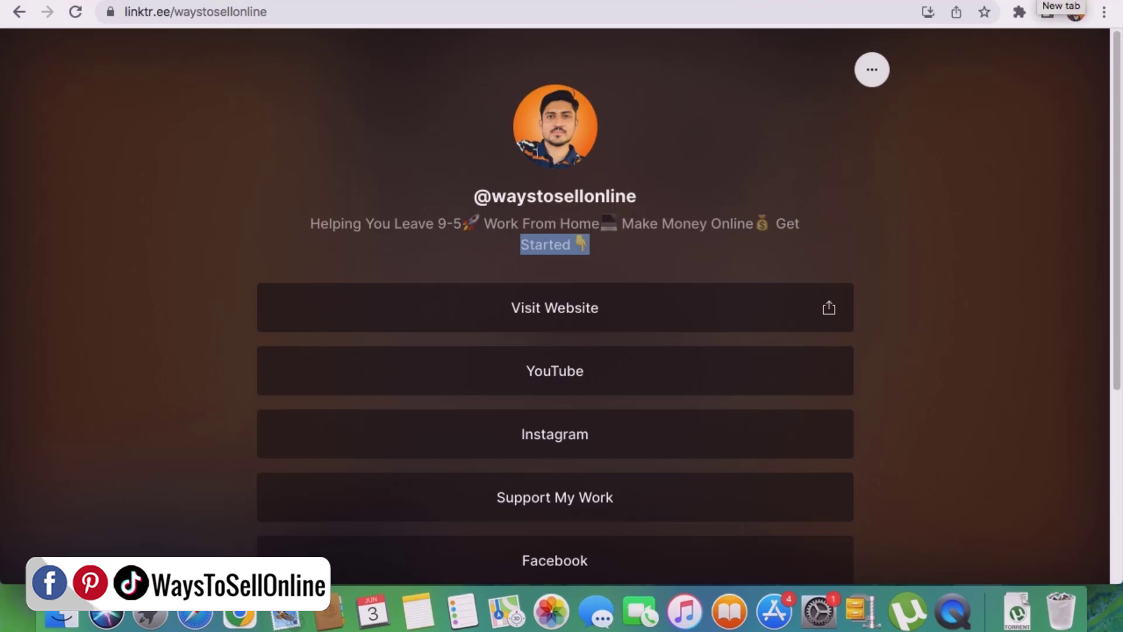
- Search Google for linktree in a new browser tab
{"action": "left_click", "coordinate": [1047, 12]}
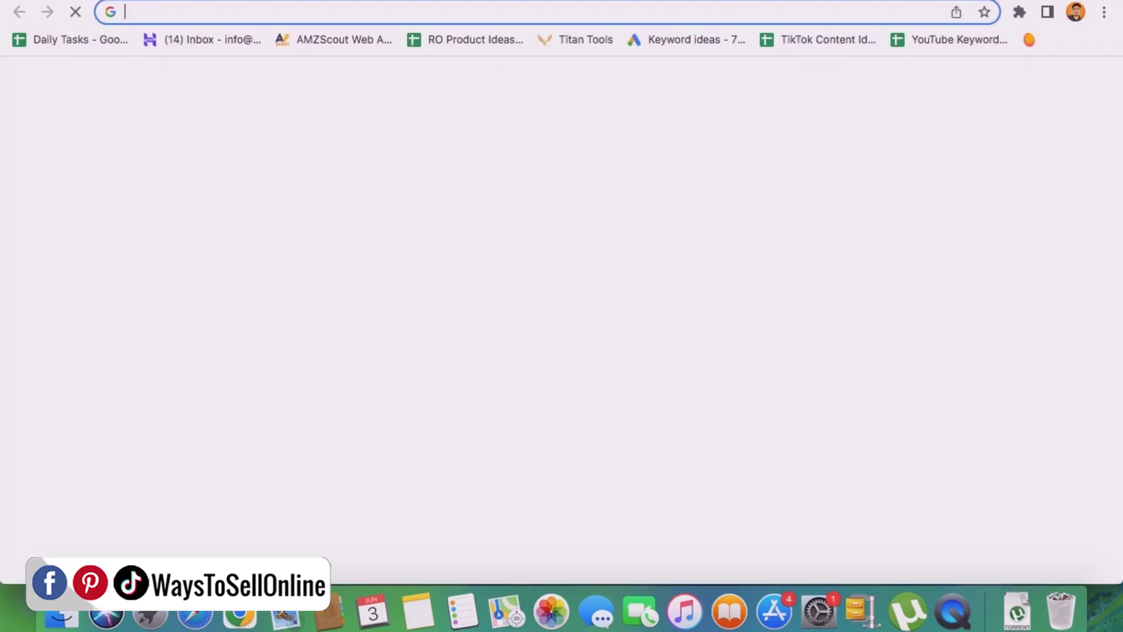
{"action": "type", "text": "linktre"}
{"action": "key", "text": "Return"}
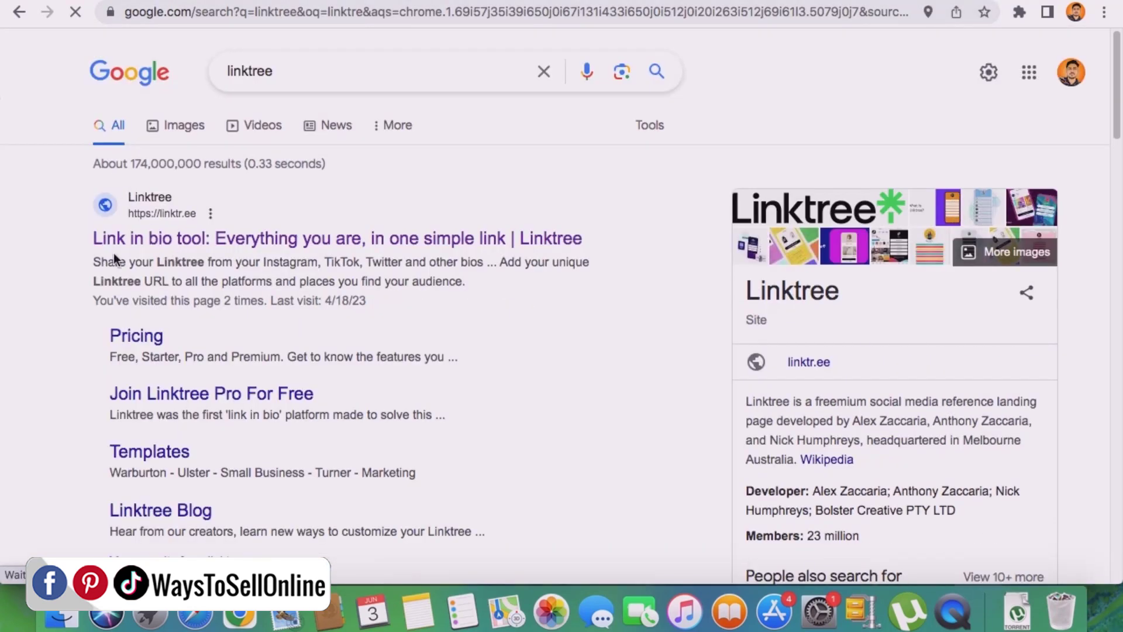
- Read the Linktree search result and its knowledge panel closely, highlighting the member count
{"action": "scroll", "coordinate": [114, 253], "scroll_direction": "up", "scroll_amount": 5}
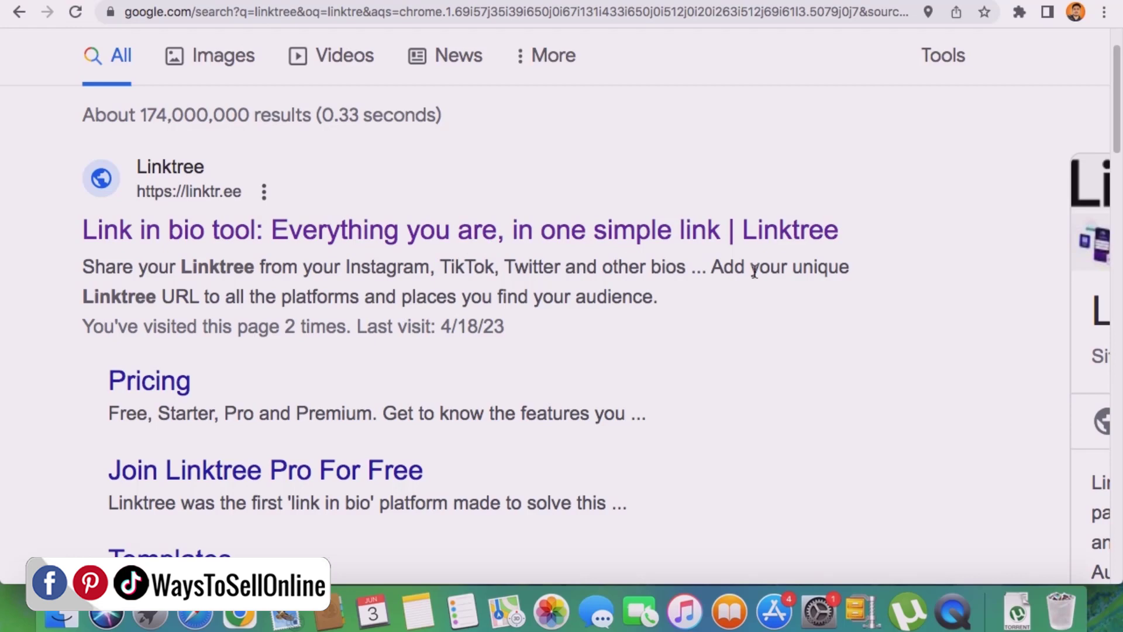
{"action": "scroll", "coordinate": [755, 270], "scroll_direction": "right", "scroll_amount": 10}
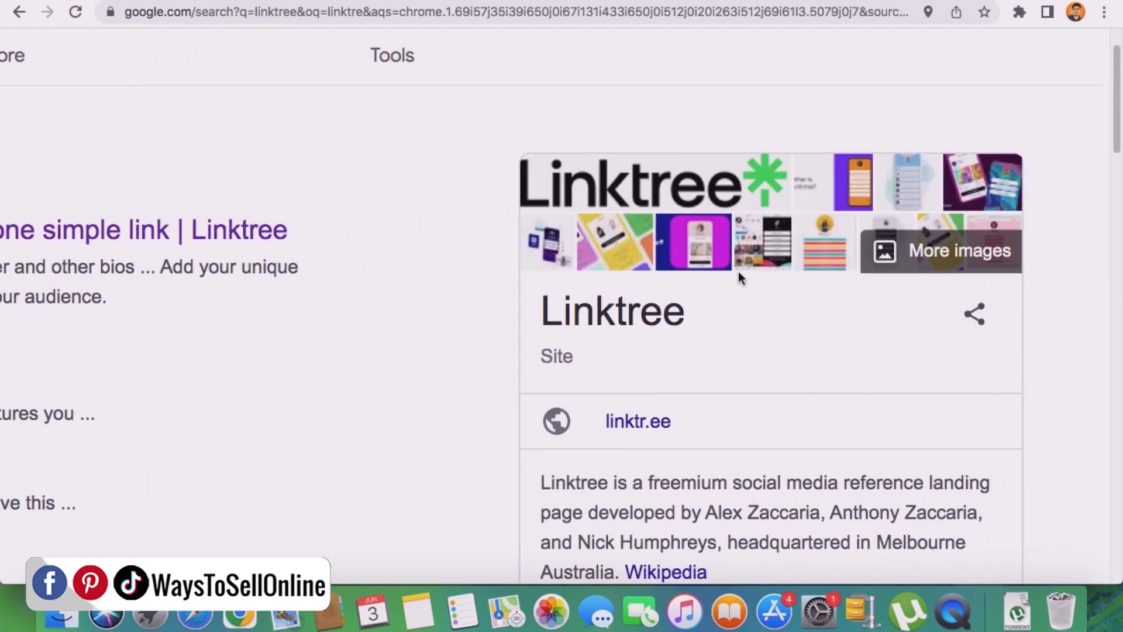
{"action": "scroll", "coordinate": [750, 321], "scroll_direction": "down", "scroll_amount": 2}
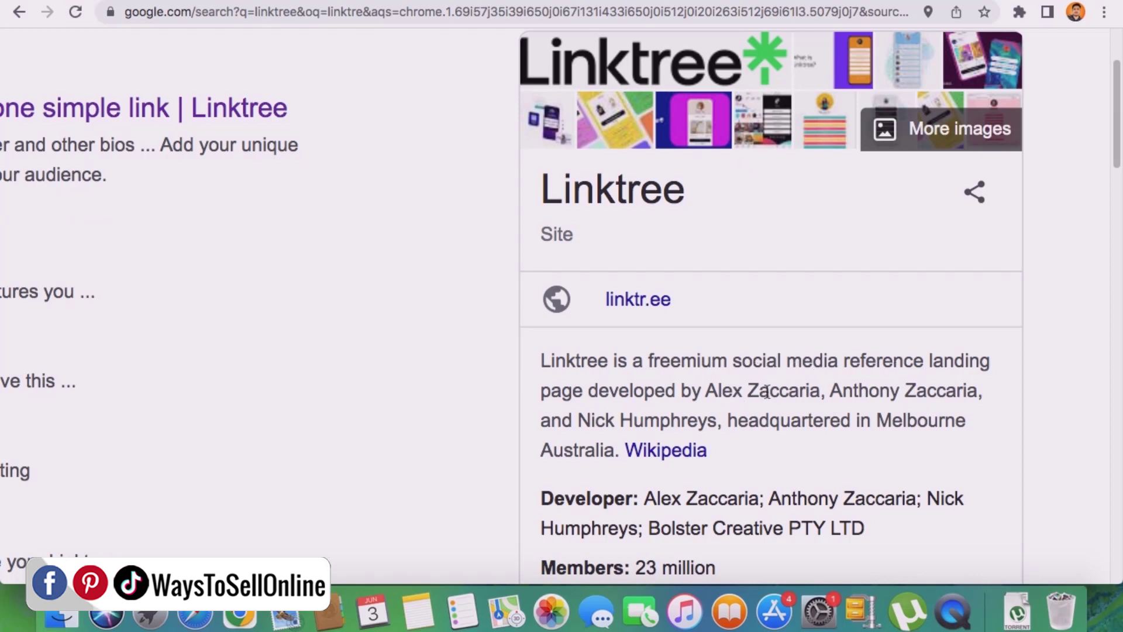
{"action": "scroll", "coordinate": [799, 391], "scroll_direction": "down", "scroll_amount": 3}
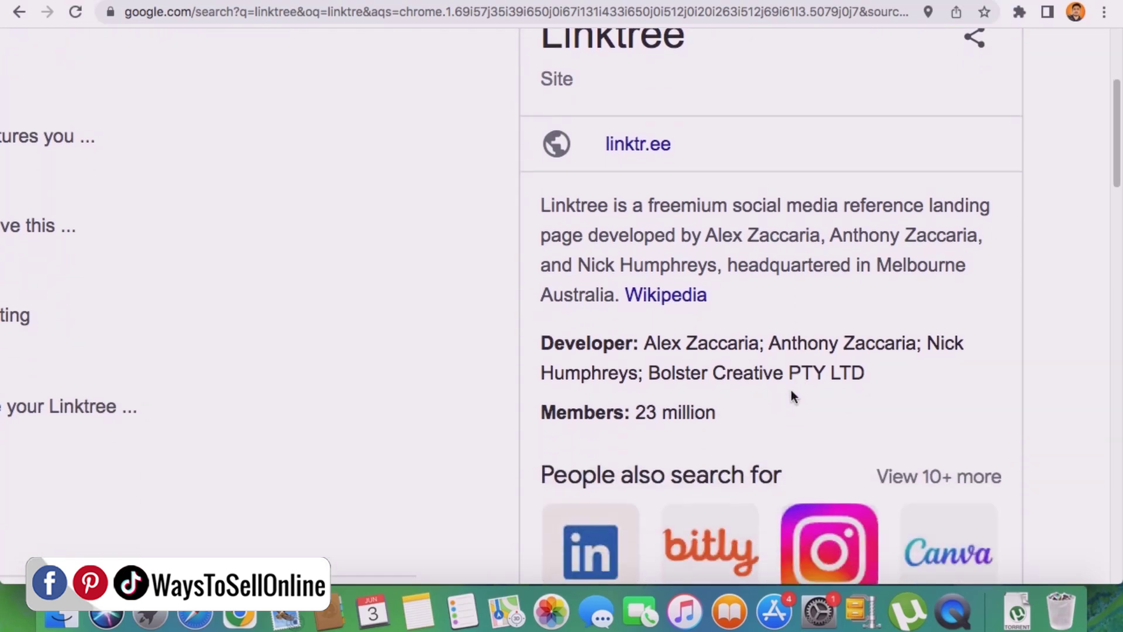
{"action": "left_click_drag", "start_coordinate": [632, 405], "coordinate": [753, 414]}
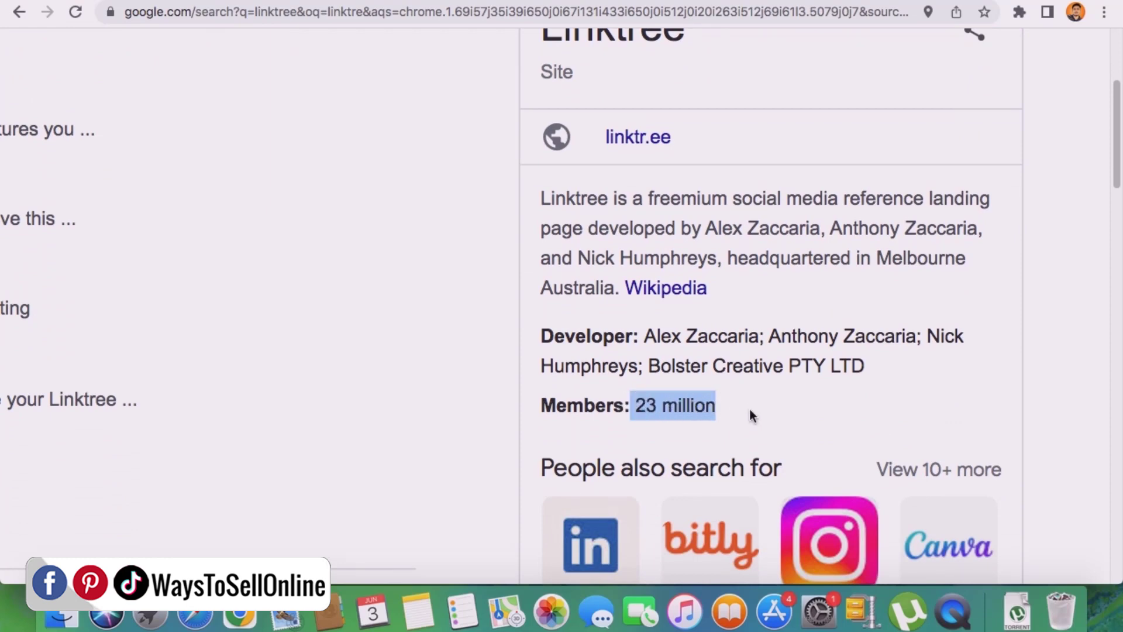
{"action": "key", "text": "super+0"}
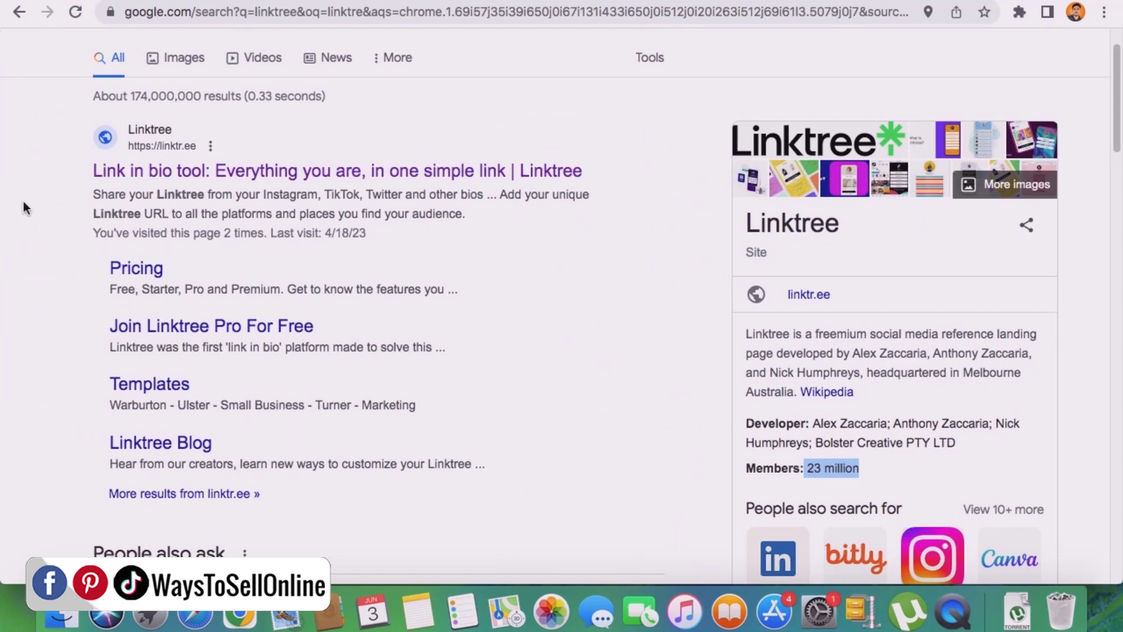
- Open the official Linktree site from the results, log in as WaysToSellOnline with the prefilled password, and dismiss the Pro trial offer
{"action": "left_click", "coordinate": [246, 176]}
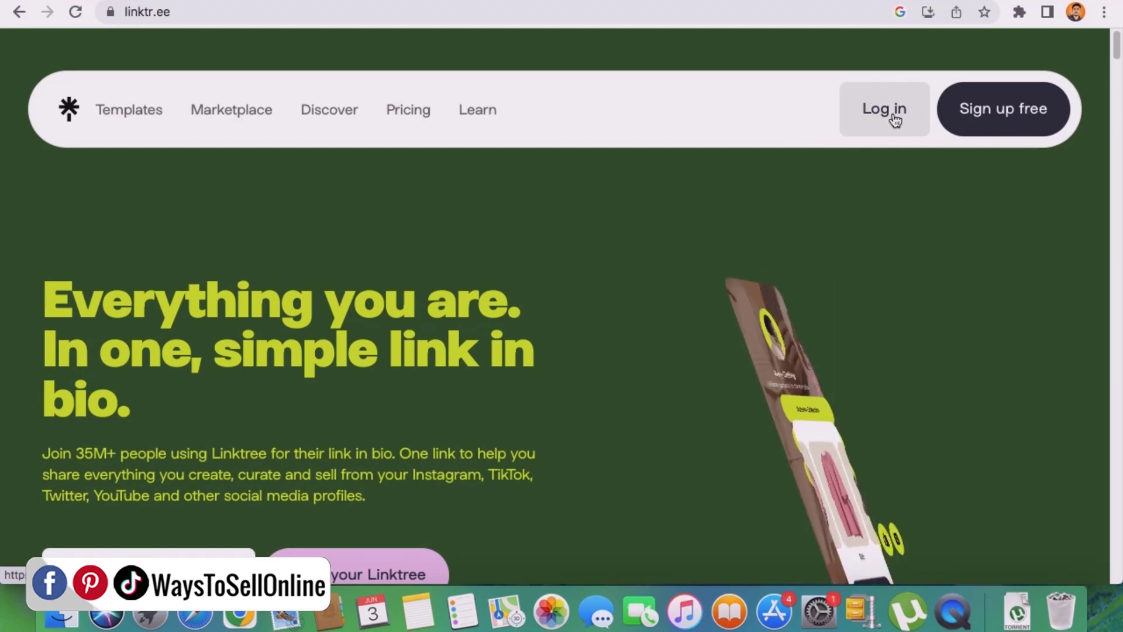
{"action": "left_click", "coordinate": [895, 118]}
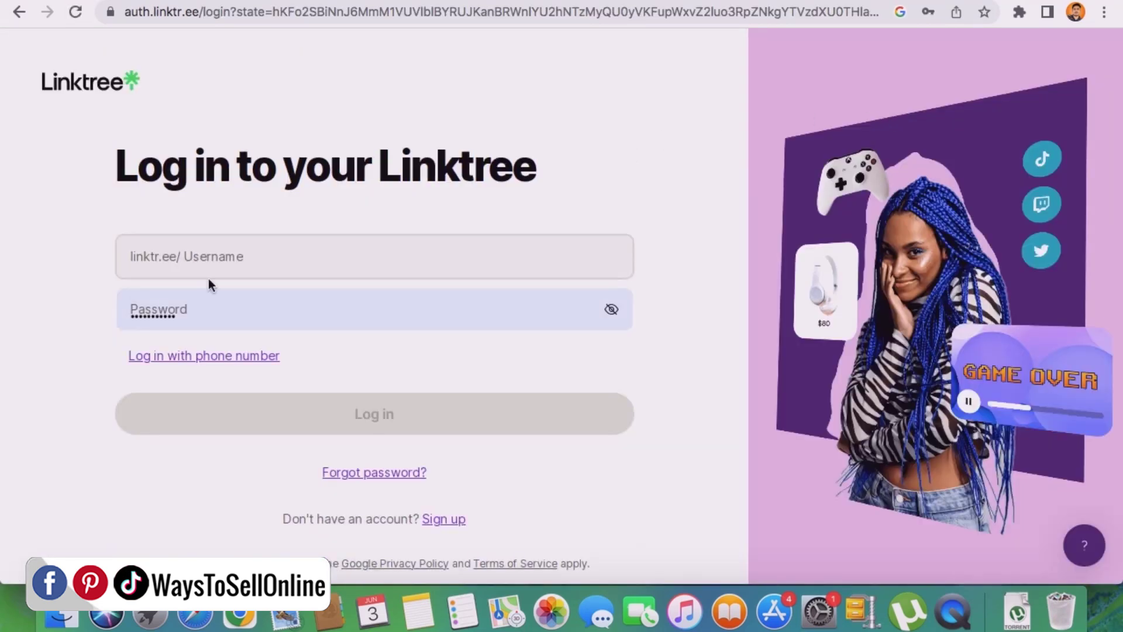
{"action": "left_click", "coordinate": [266, 258]}
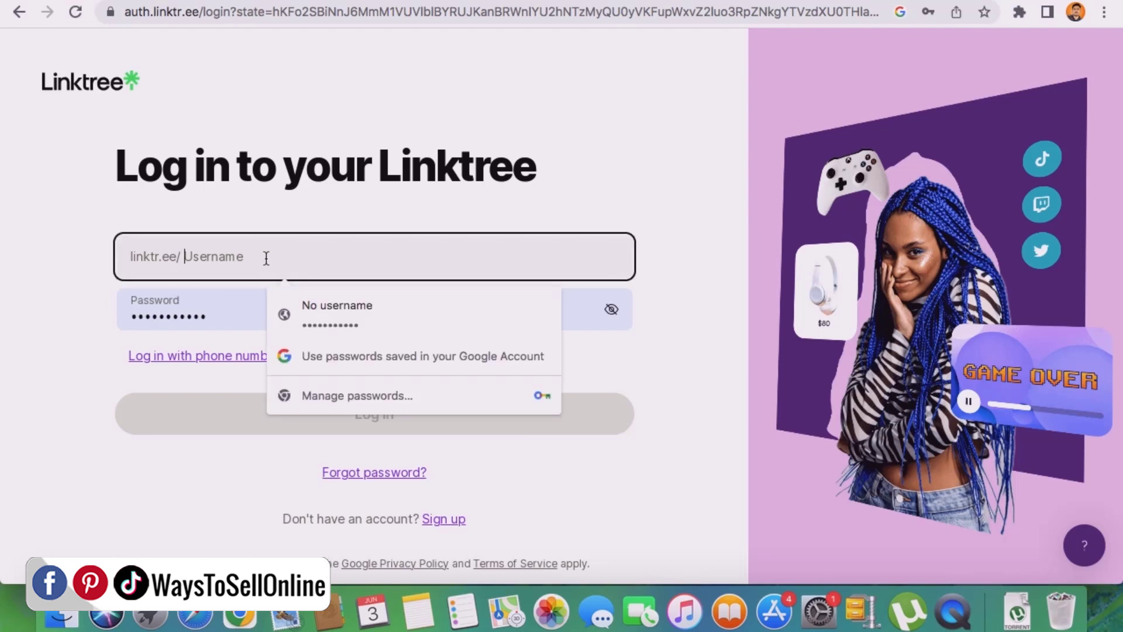
{"action": "type", "text": "ways"}
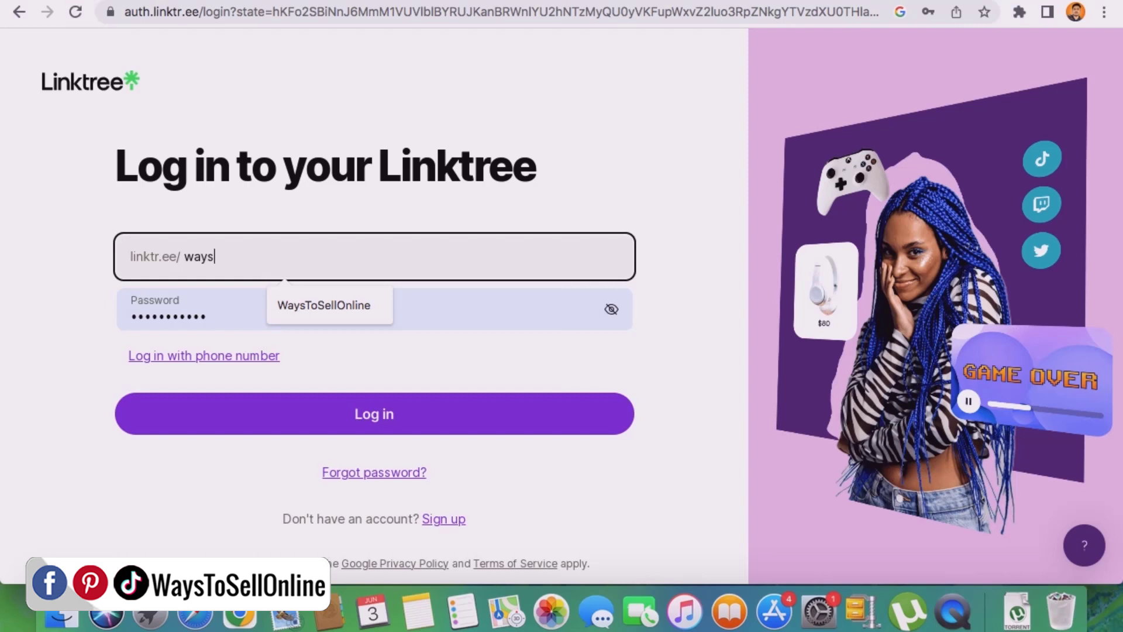
{"action": "left_click", "coordinate": [311, 304]}
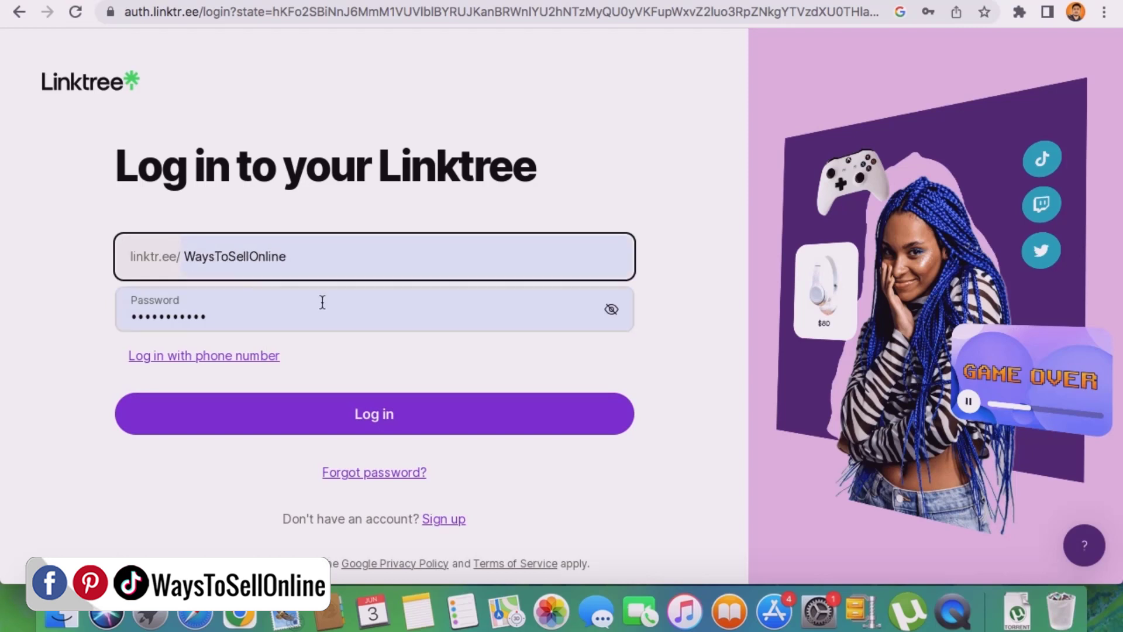
{"action": "left_click", "coordinate": [394, 410]}
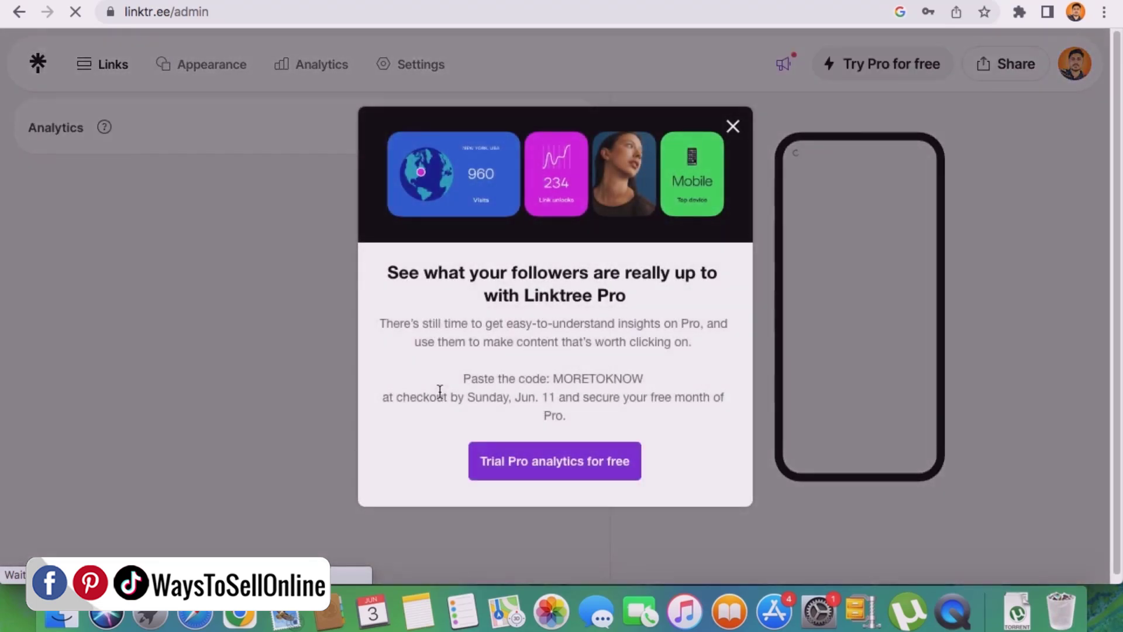
{"action": "left_click", "coordinate": [733, 127]}
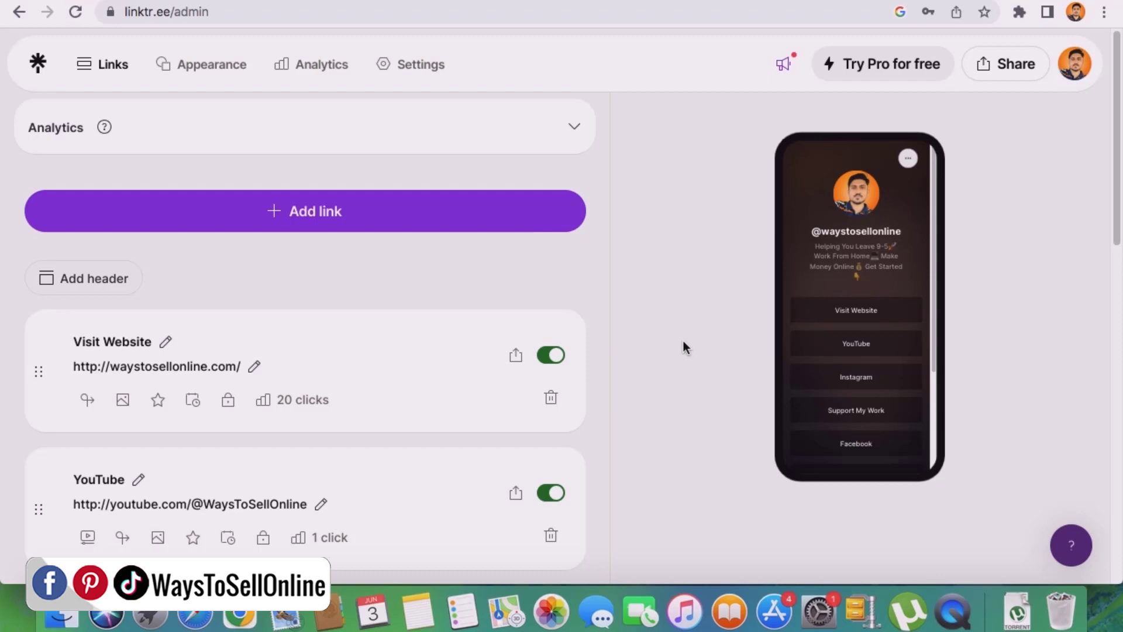
- Review the existing link cards in the Linktree admin, including Visit Website, YouTube, Instagram and Support My Work
{"action": "scroll", "coordinate": [298, 446], "scroll_direction": "down", "scroll_amount": 5}
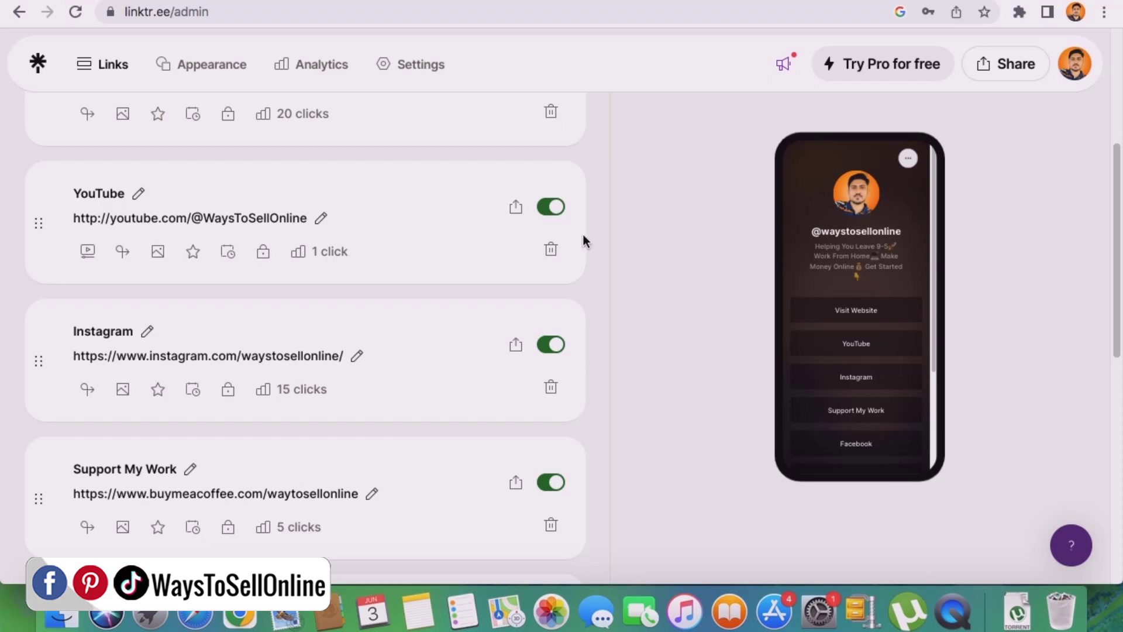
{"action": "scroll", "coordinate": [584, 234], "scroll_direction": "up", "scroll_amount": 3}
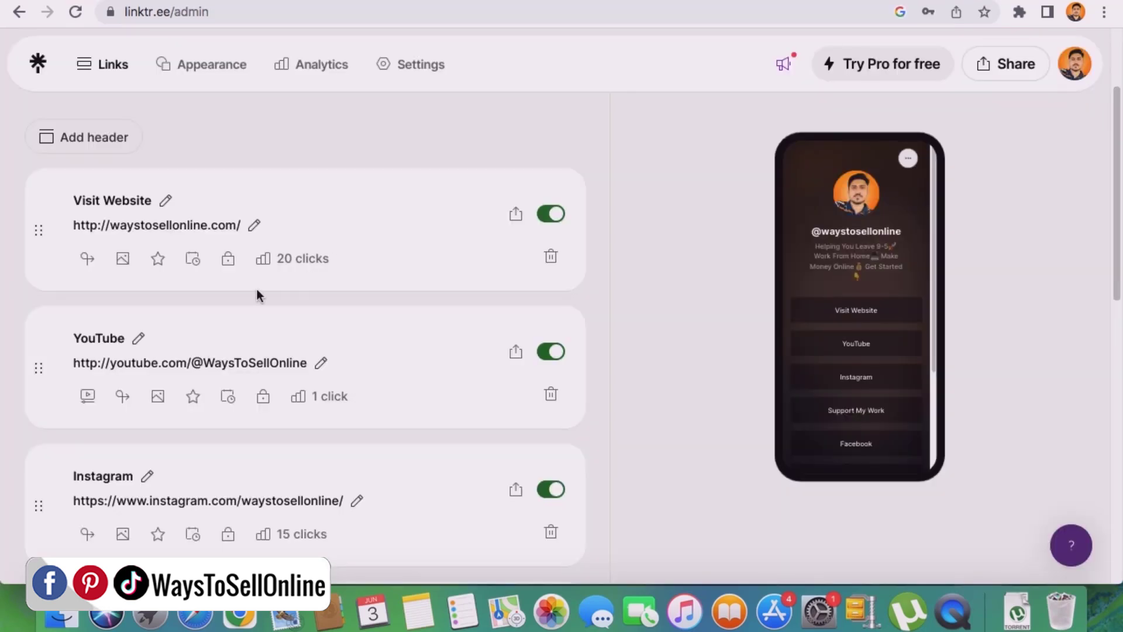
{"action": "scroll", "coordinate": [234, 318], "scroll_direction": "down", "scroll_amount": 3}
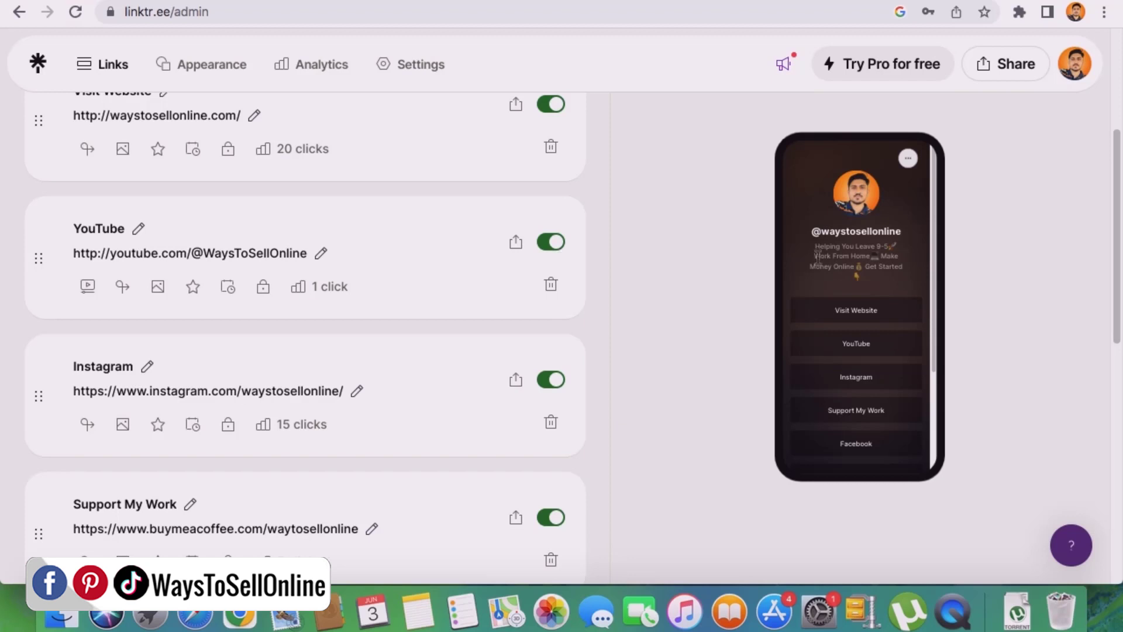
- Switch the YouTube link off and back on in the link list
{"action": "left_click", "coordinate": [562, 248]}
{"action": "left_click", "coordinate": [559, 250]}
{"action": "scroll", "coordinate": [559, 288], "scroll_direction": "up", "scroll_amount": 5}
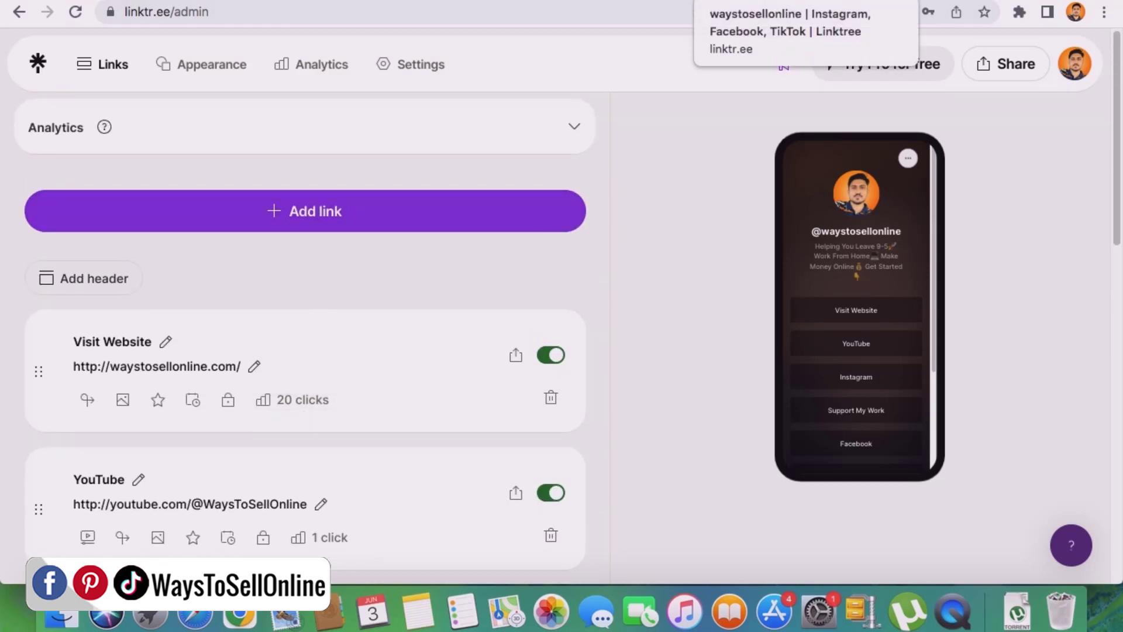
- Compare the public waystosellonline page with the full list of link cards in the admin, down to Pinterest
{"action": "left_click", "coordinate": [737, 1]}
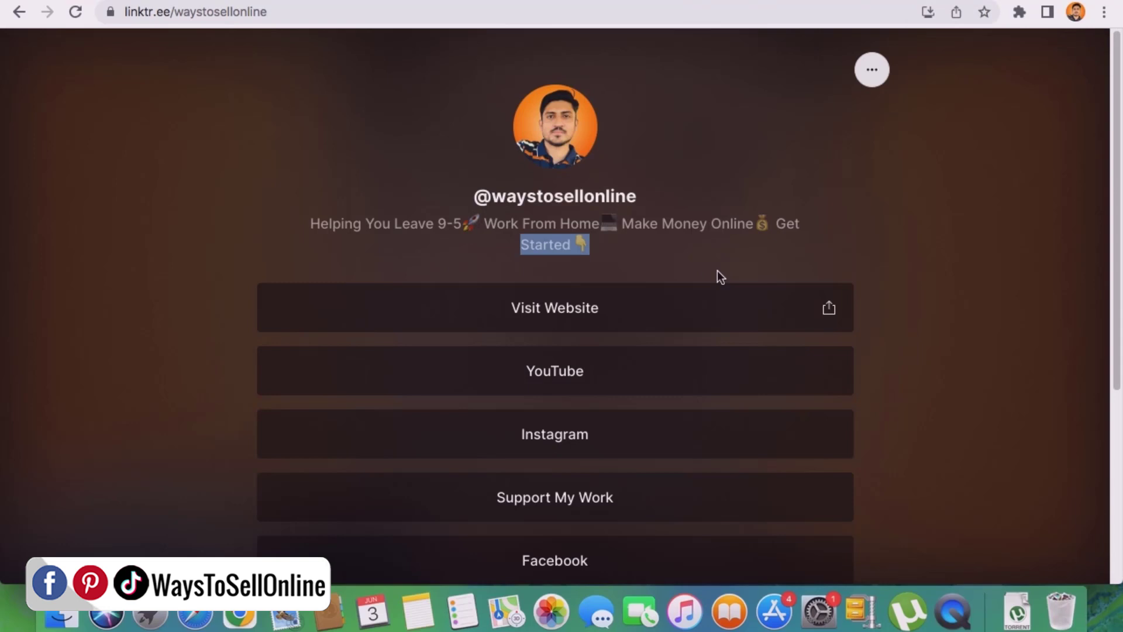
{"action": "left_click", "coordinate": [943, 5]}
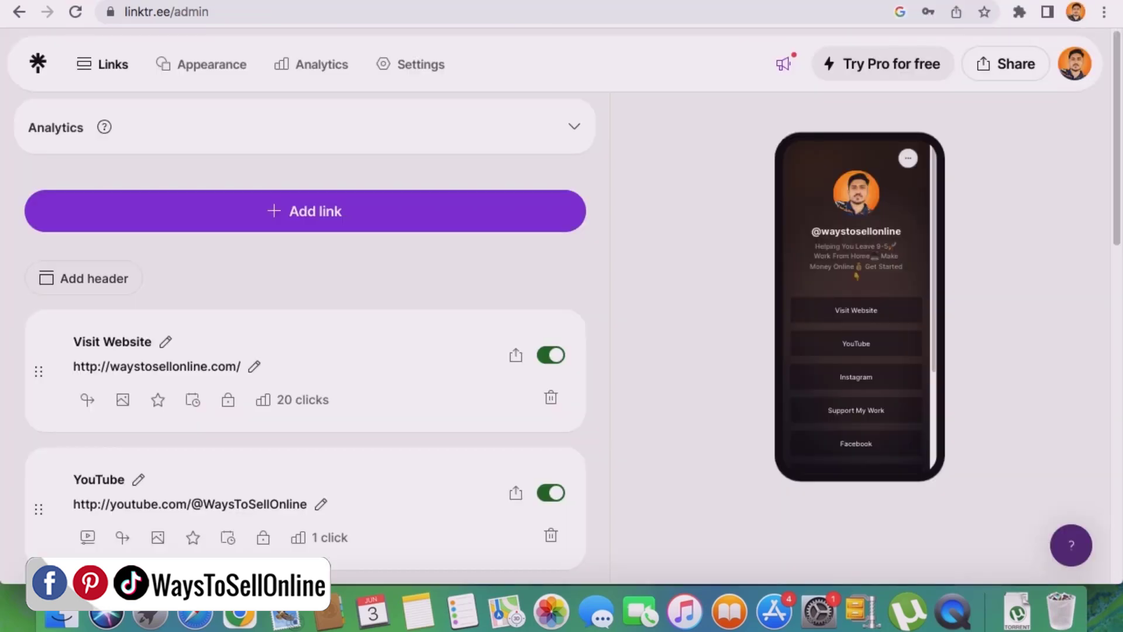
{"action": "scroll", "coordinate": [587, 348], "scroll_direction": "down", "scroll_amount": 15}
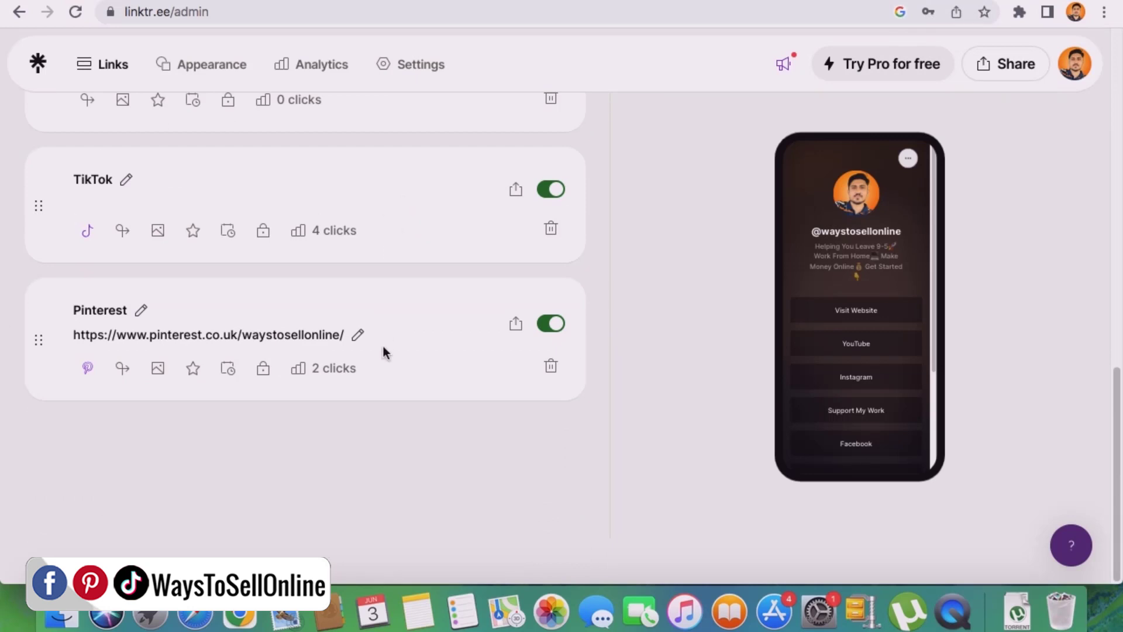
{"action": "scroll", "coordinate": [383, 346], "scroll_direction": "up", "scroll_amount": 15}
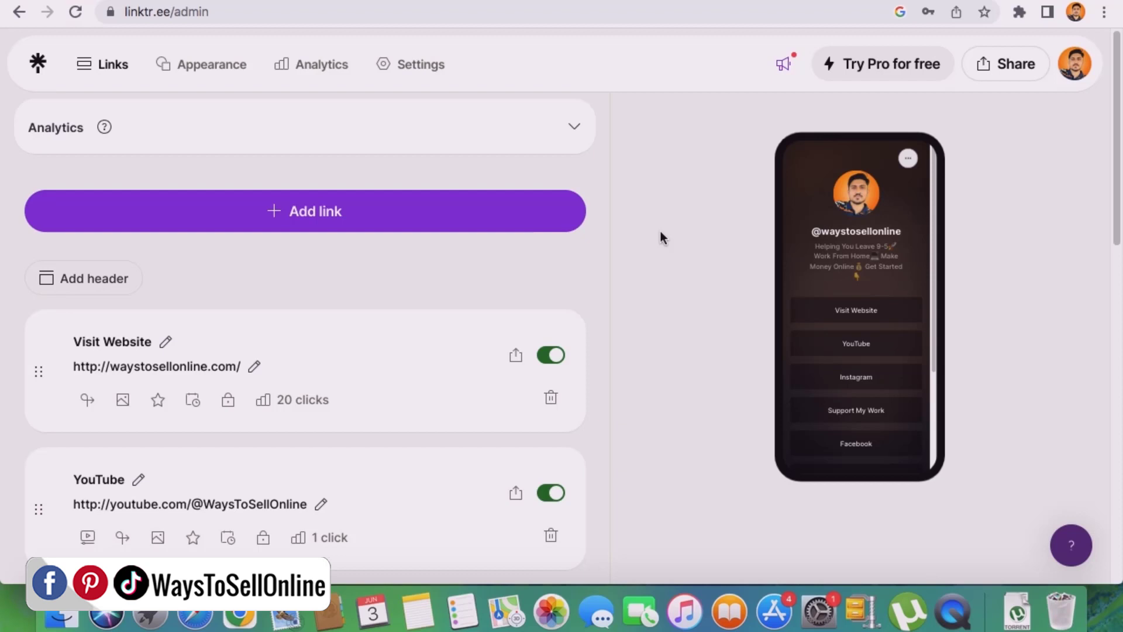
- Open the Appearance page and review the profile image, title, bio and social icons option against the public page
{"action": "left_click", "coordinate": [228, 74]}
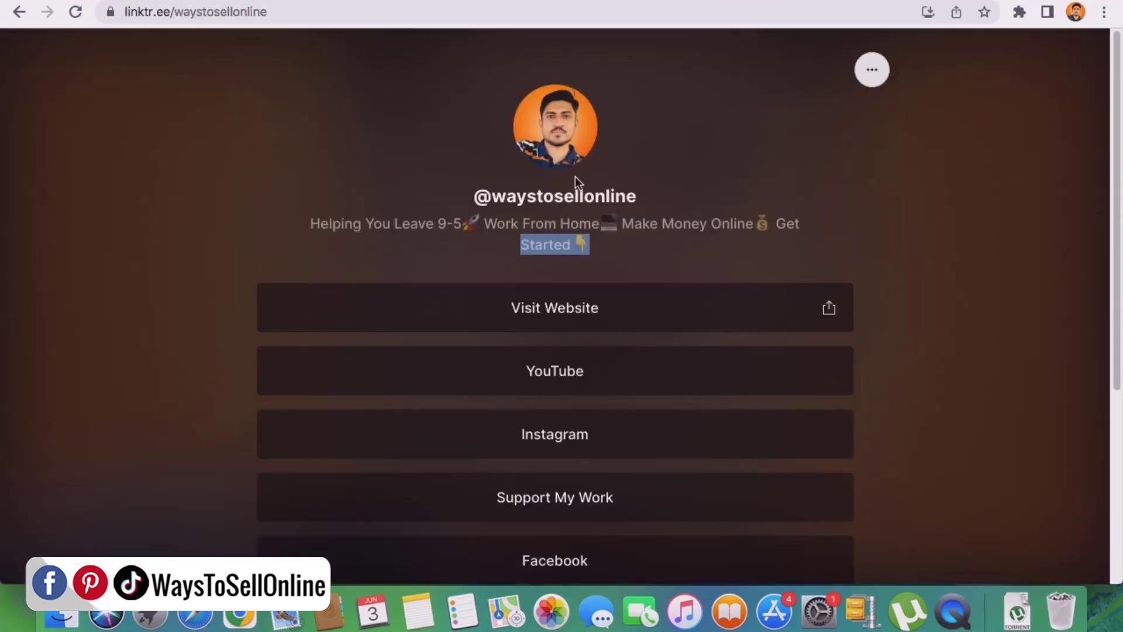
{"action": "scroll", "coordinate": [575, 177], "scroll_direction": "up", "scroll_amount": 3}
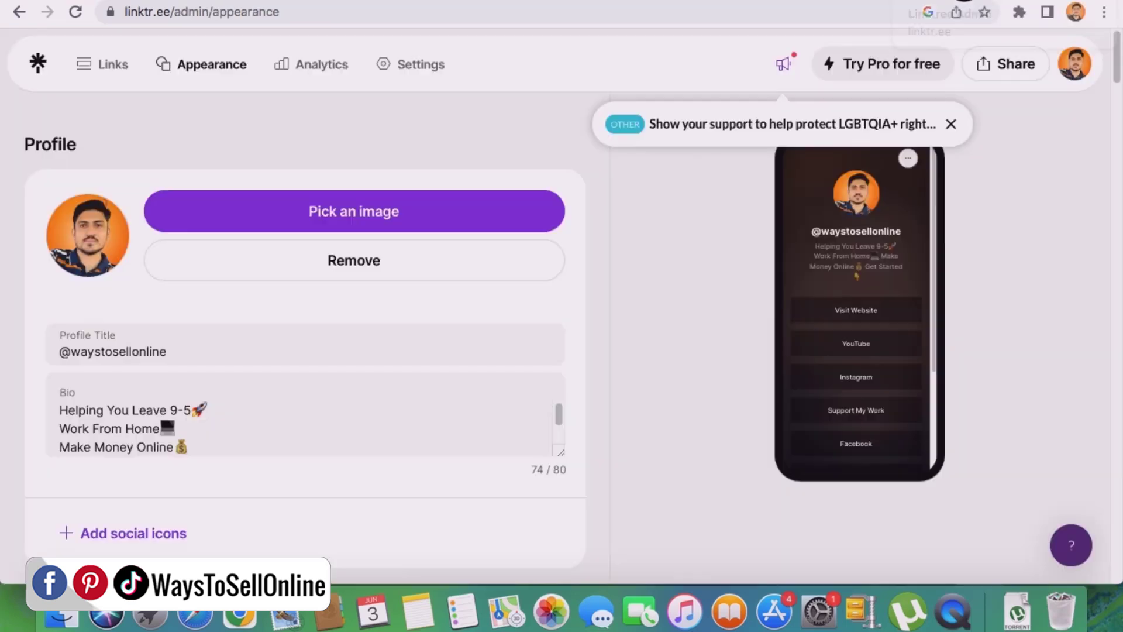
{"action": "left_click", "coordinate": [212, 438]}
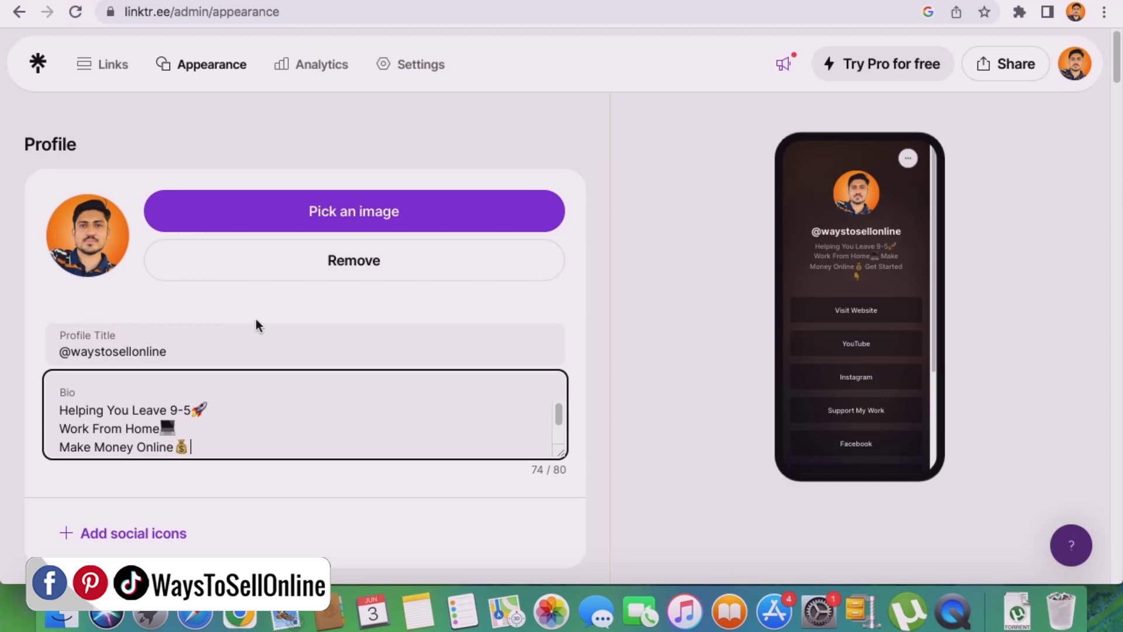
{"action": "scroll", "coordinate": [219, 356], "scroll_direction": "down", "scroll_amount": 5}
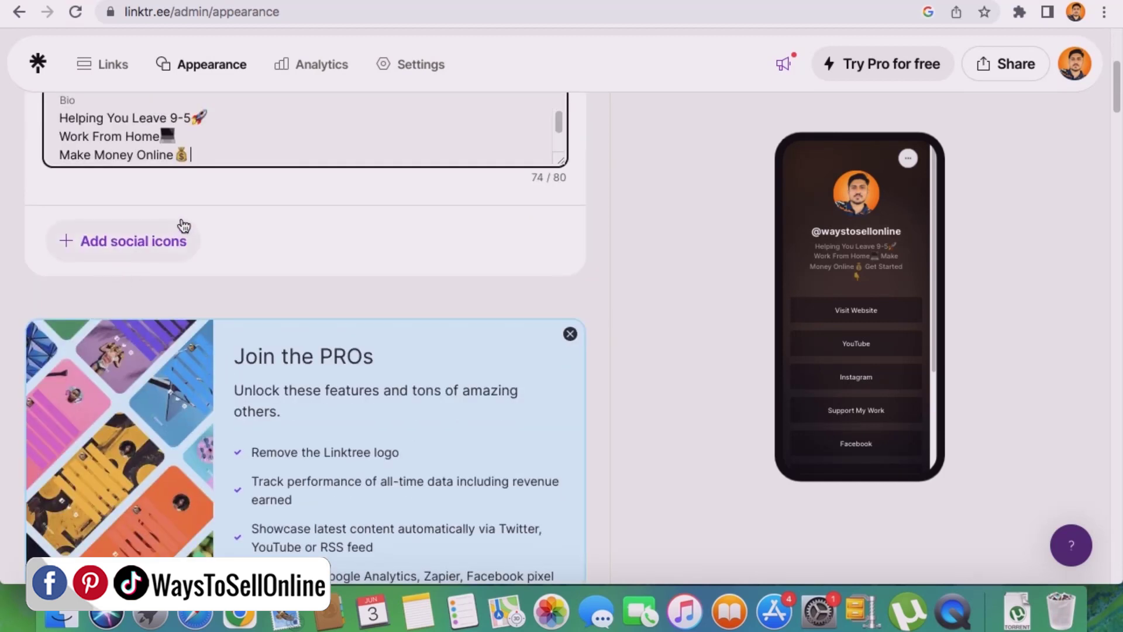
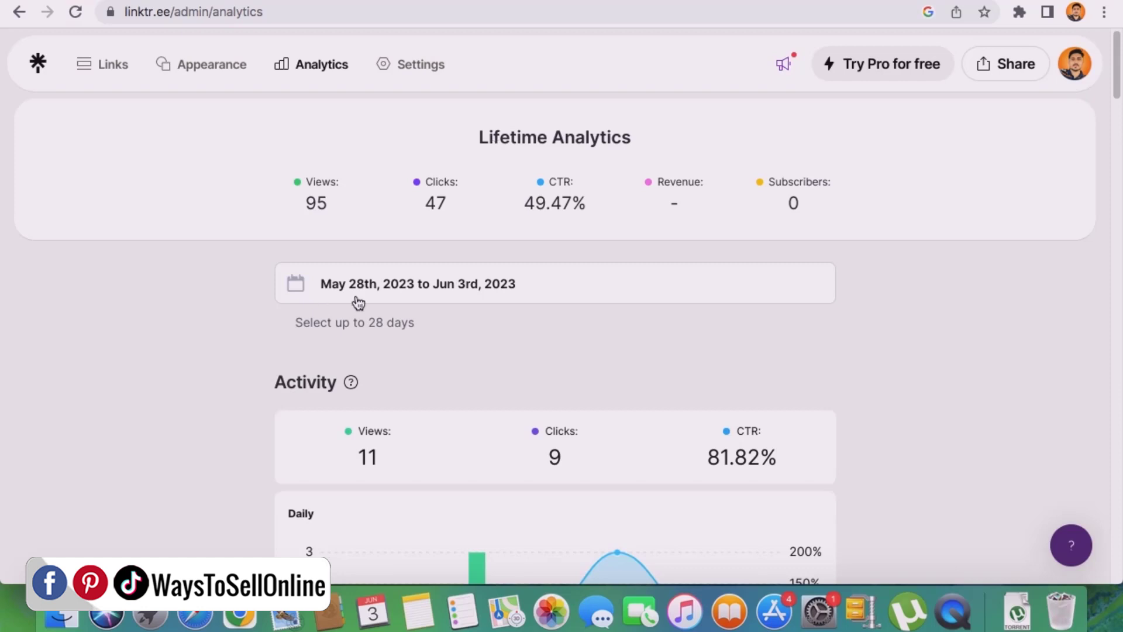
- Open the Analytics page and examine the lifetime views, clicks and CTR figures
{"action": "scroll", "coordinate": [385, 288], "scroll_direction": "up", "scroll_amount": 3}
{"action": "scroll", "coordinate": [384, 287], "scroll_direction": "up", "scroll_amount": 1}
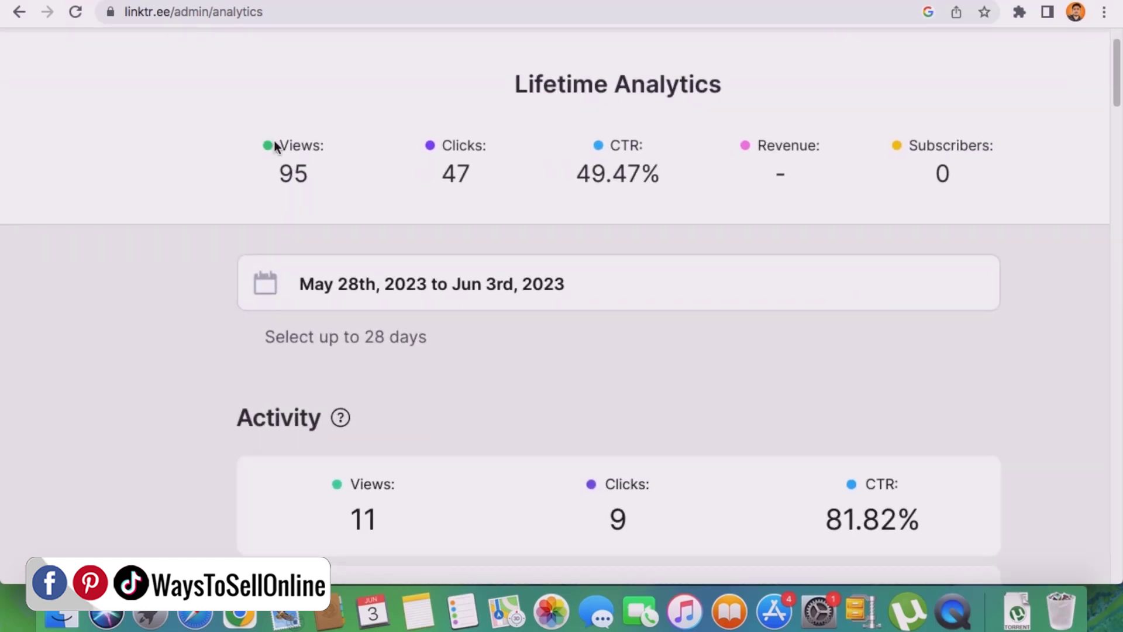
{"action": "left_click_drag", "start_coordinate": [275, 174], "coordinate": [387, 179]}
{"action": "left_click", "coordinate": [448, 176]}
{"action": "left_click_drag", "start_coordinate": [575, 176], "coordinate": [622, 176]}
{"action": "left_click", "coordinate": [686, 178]}
- Examine the Activity section and its daily chart of views, clicks and click-through rate
{"action": "scroll", "coordinate": [977, 390], "scroll_direction": "down", "scroll_amount": 3}
{"action": "scroll", "coordinate": [283, 351], "scroll_direction": "down", "scroll_amount": 8}
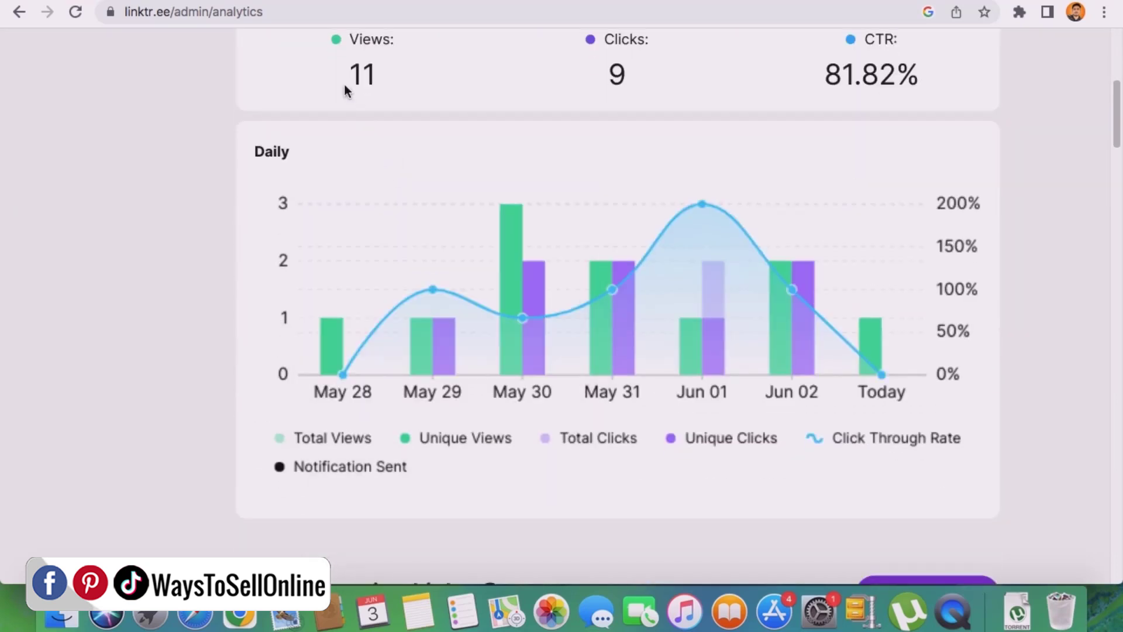
{"action": "scroll", "coordinate": [351, 82], "scroll_direction": "up", "scroll_amount": 4}
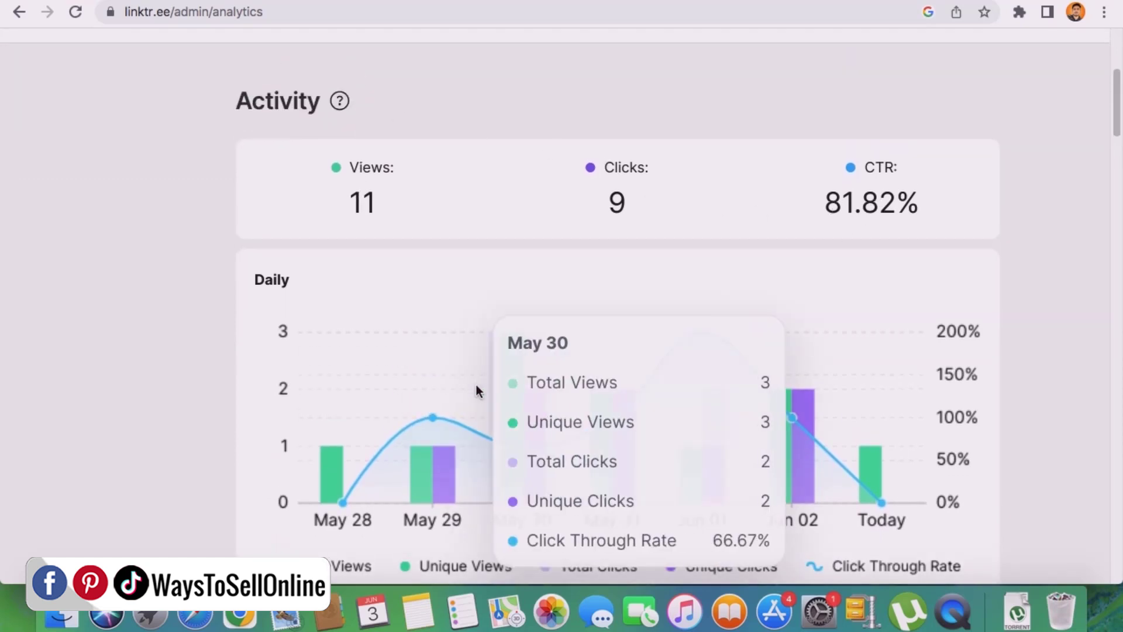
{"action": "scroll", "coordinate": [55, 377], "scroll_direction": "down", "scroll_amount": 4}
{"action": "mouse_move", "coordinate": [356, 279]}
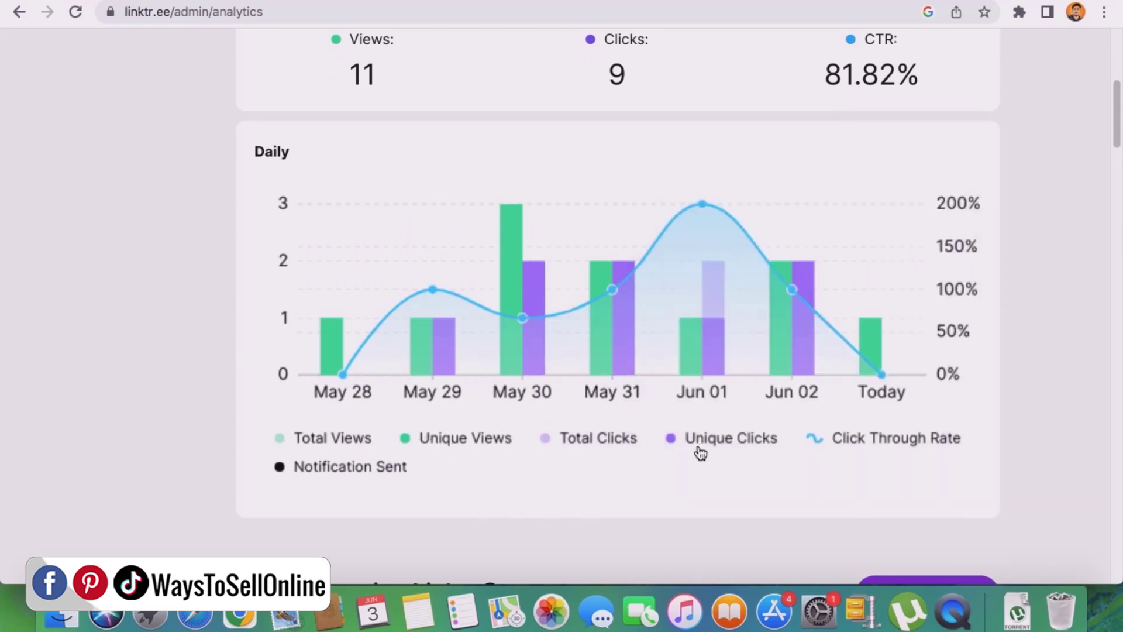
{"action": "scroll", "coordinate": [960, 377], "scroll_direction": "up", "scroll_amount": 10}
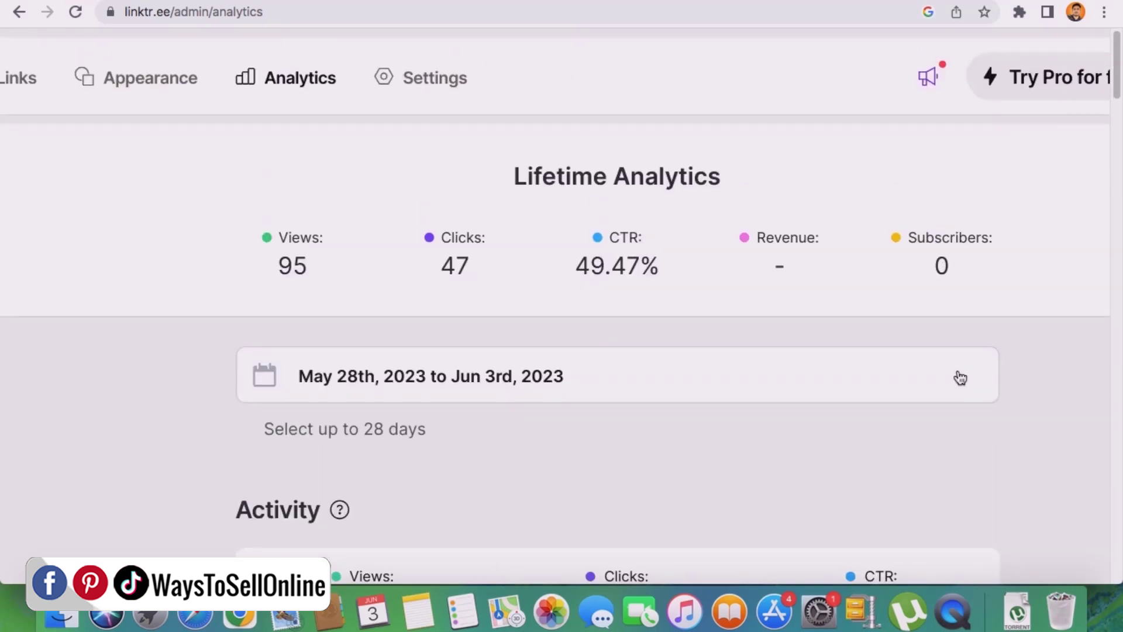
{"action": "scroll", "coordinate": [960, 378], "scroll_direction": "down", "scroll_amount": 3}
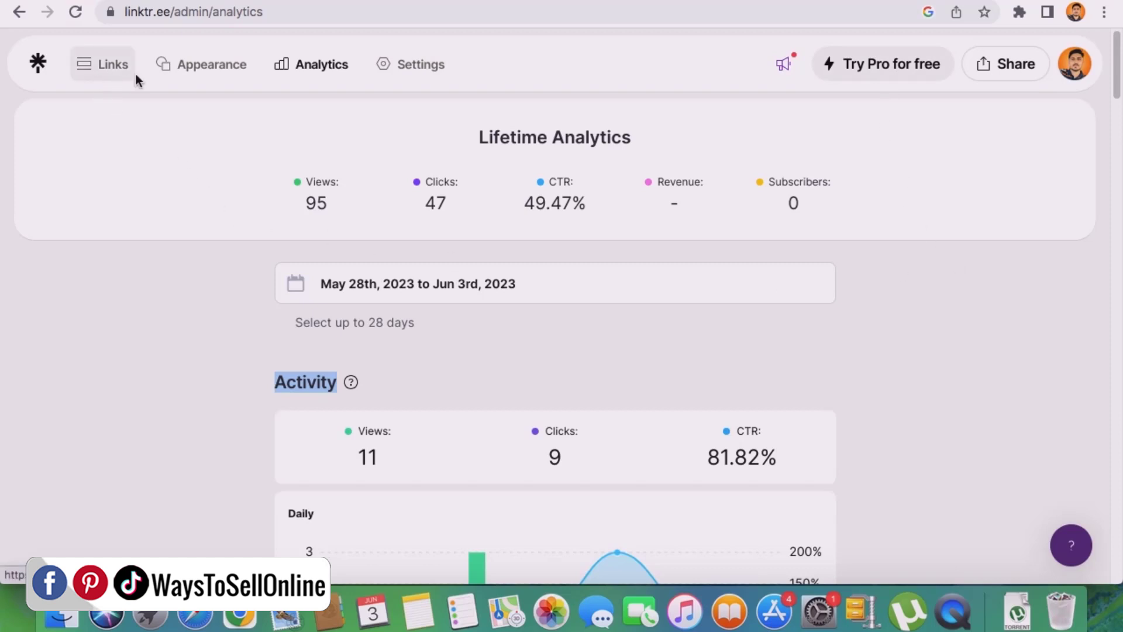
- Open Settings, review the social icons from Youtube to WhatsApp, and compare them with the icons on the public page
{"action": "left_click", "coordinate": [409, 74]}
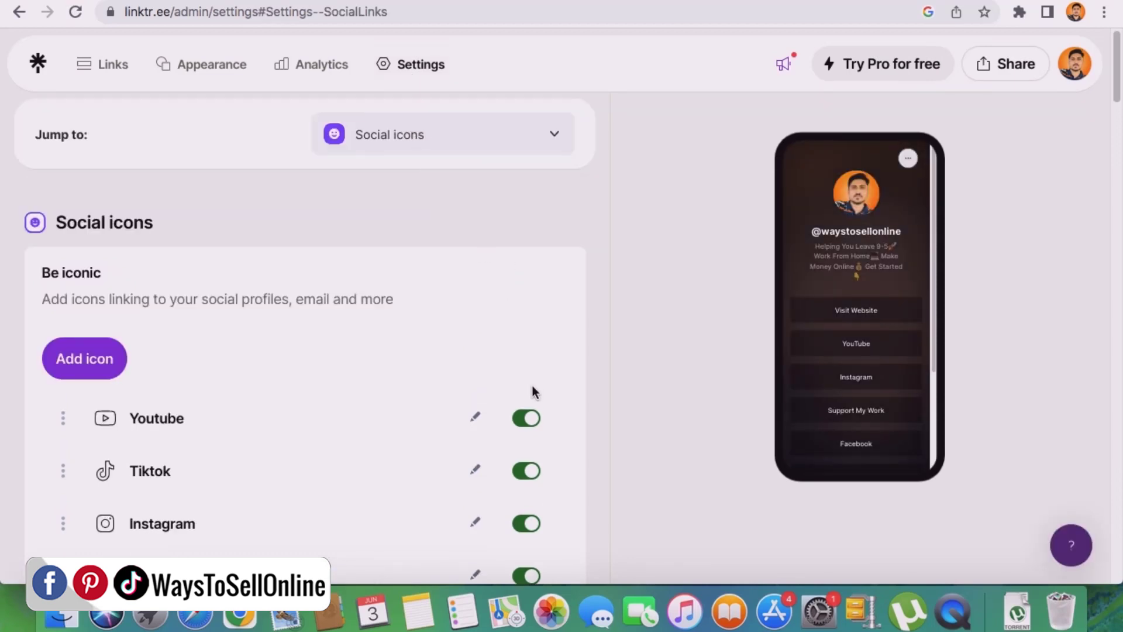
{"action": "scroll", "coordinate": [203, 436], "scroll_direction": "down", "scroll_amount": 5}
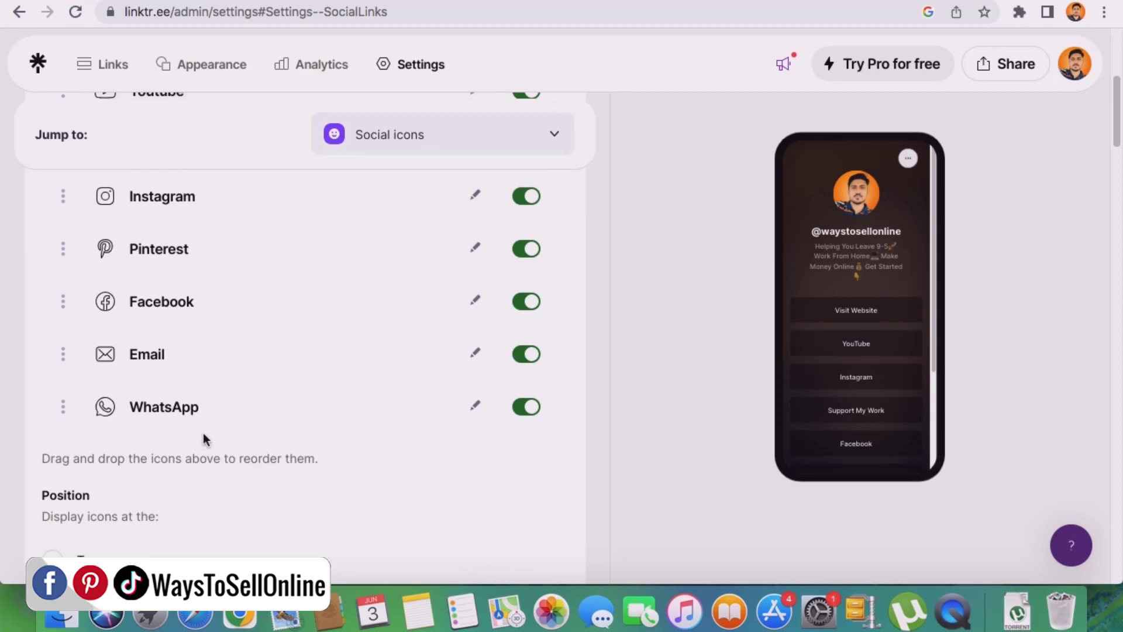
{"action": "scroll", "coordinate": [268, 394], "scroll_direction": "down", "scroll_amount": 2}
{"action": "scroll", "coordinate": [476, 328], "scroll_direction": "up", "scroll_amount": 5}
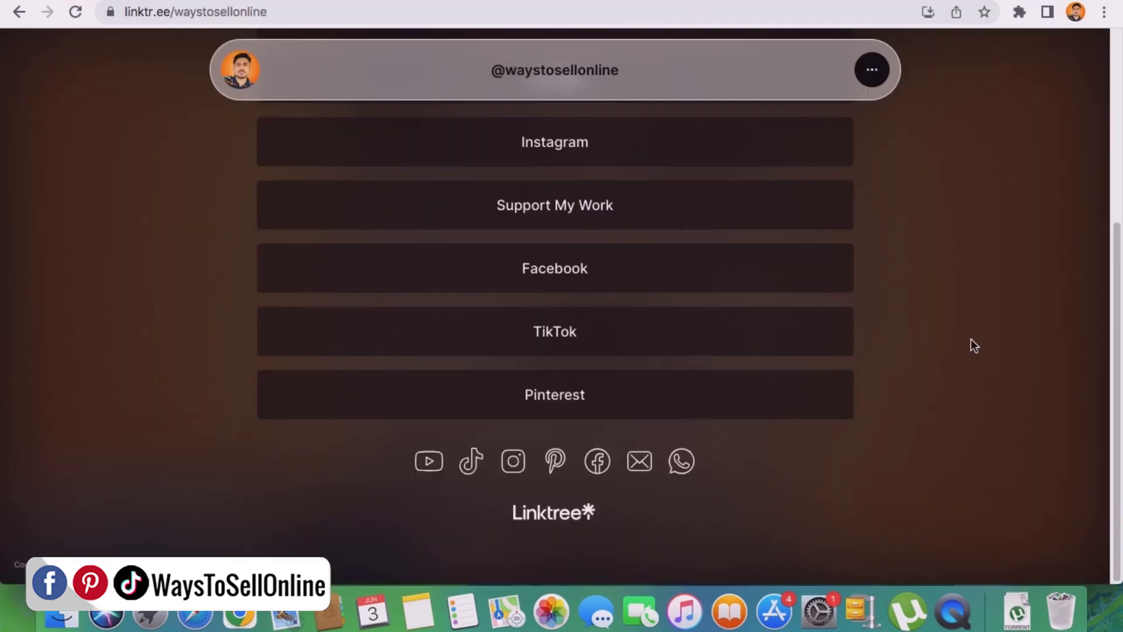
{"action": "scroll", "coordinate": [936, 369], "scroll_direction": "up", "scroll_amount": 2}
{"action": "scroll", "coordinate": [900, 410], "scroll_direction": "up", "scroll_amount": 3}
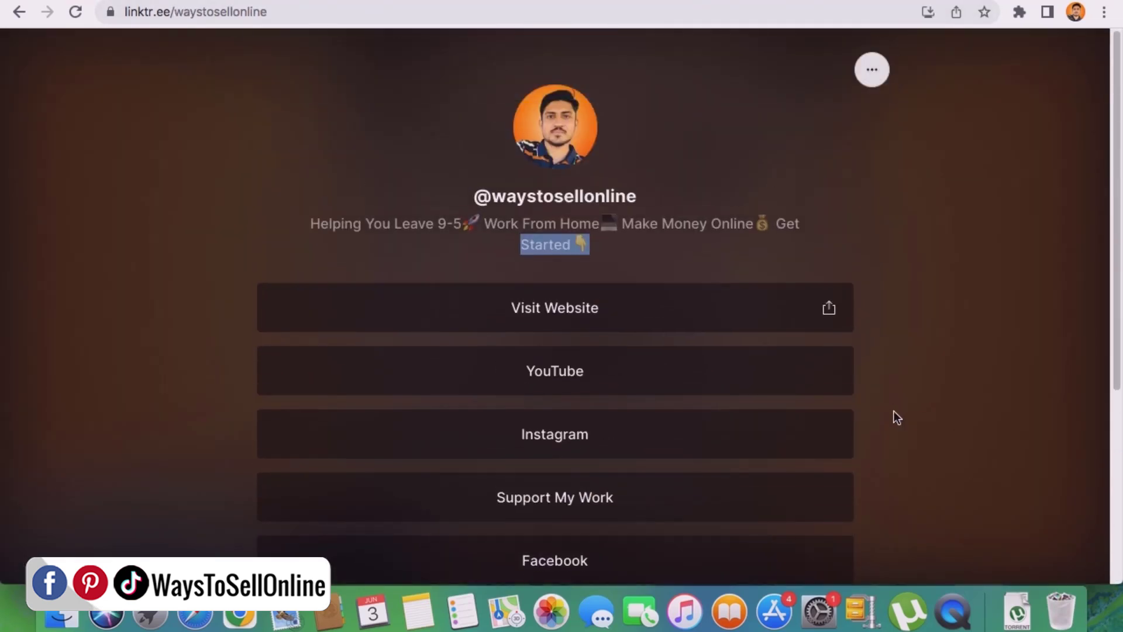